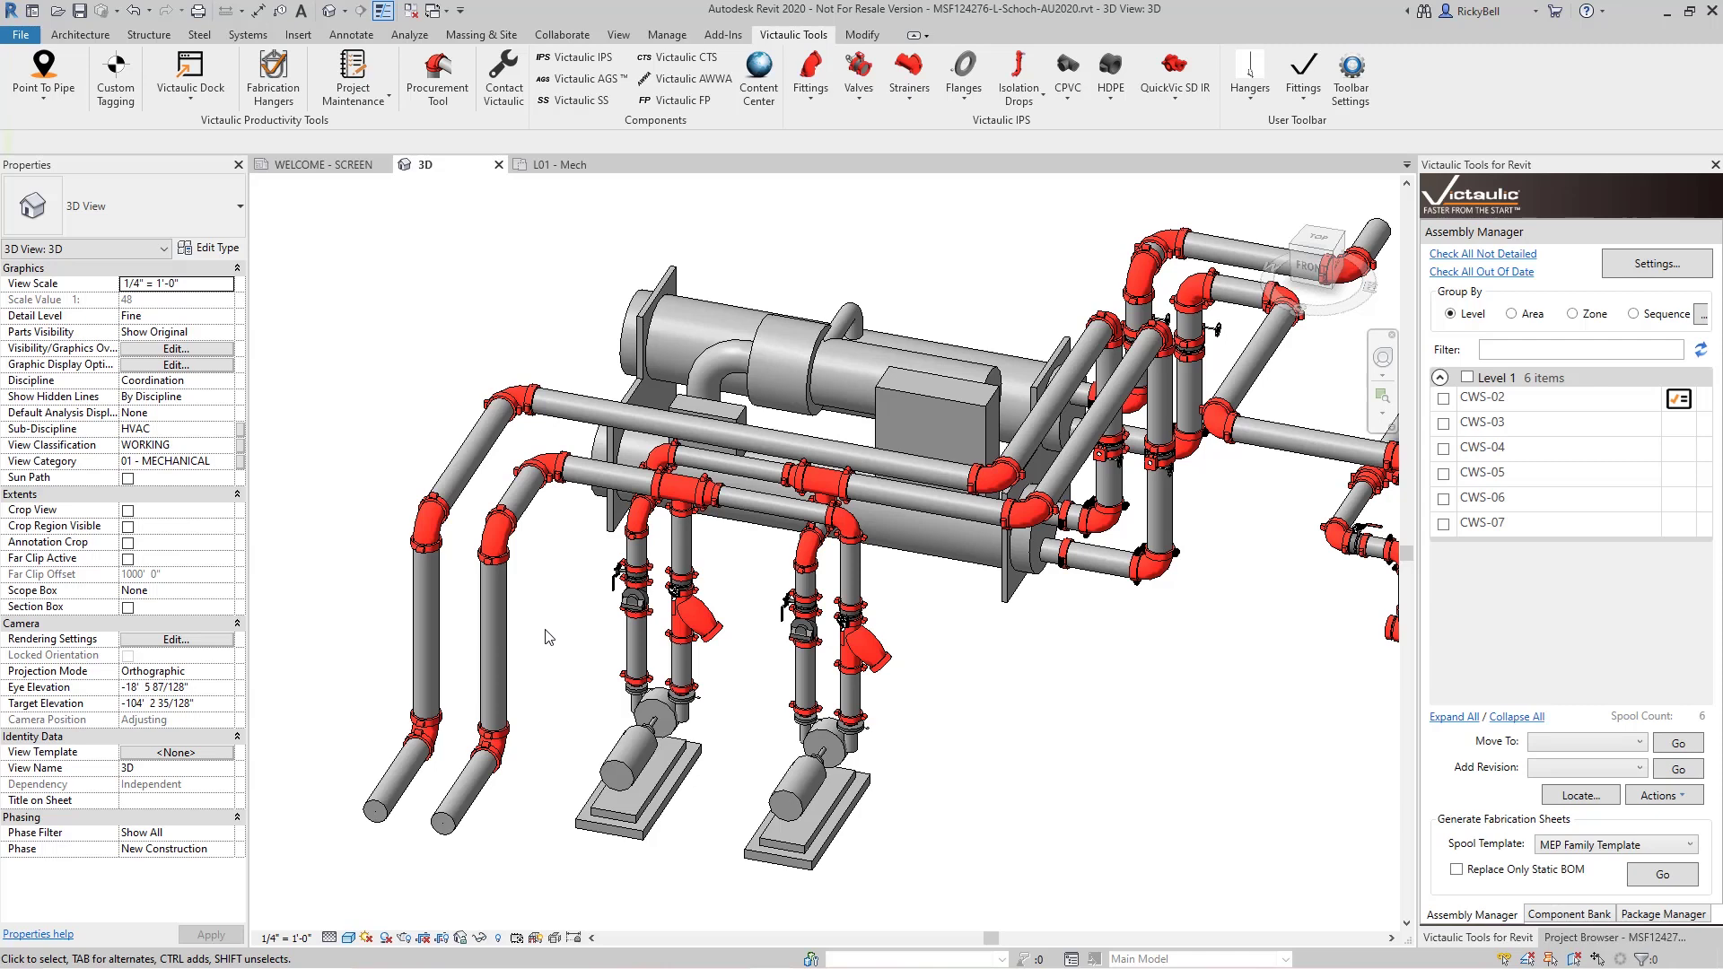
- Give both diagonal pipes between the elbows a Bottom Elevation of 9' 0" and apply it
{"action": "scroll", "coordinate": [504, 549], "scroll_direction": "up", "scroll_amount": 5}
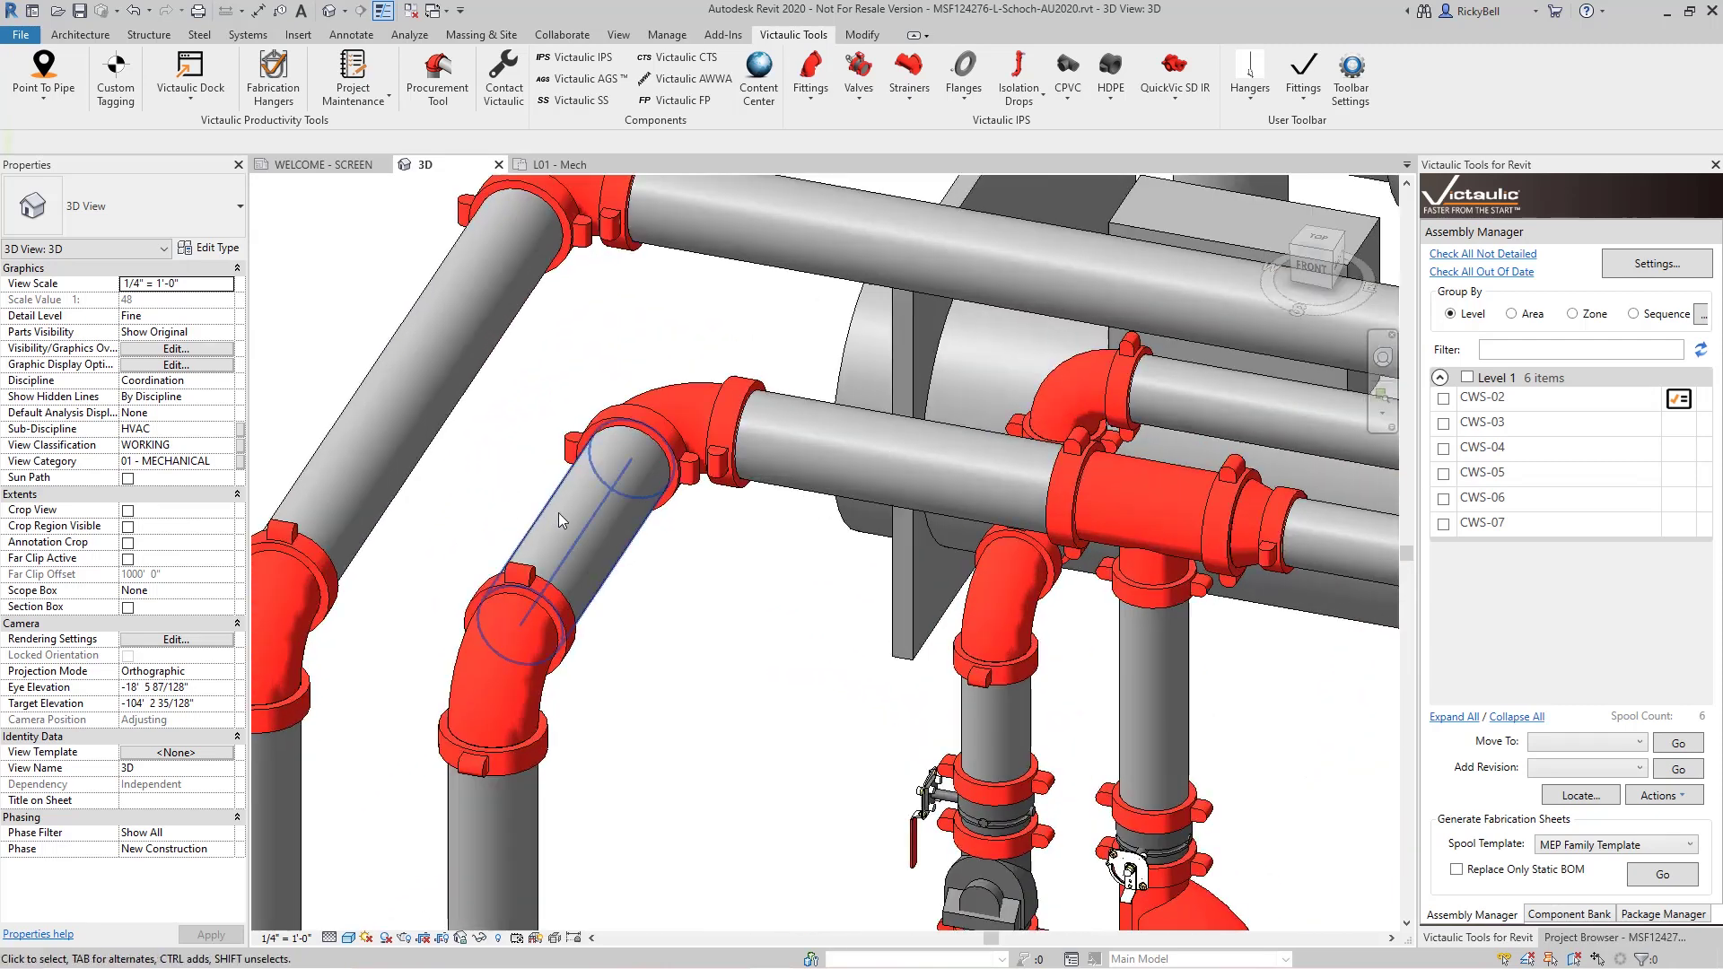
{"action": "left_click", "coordinate": [544, 504]}
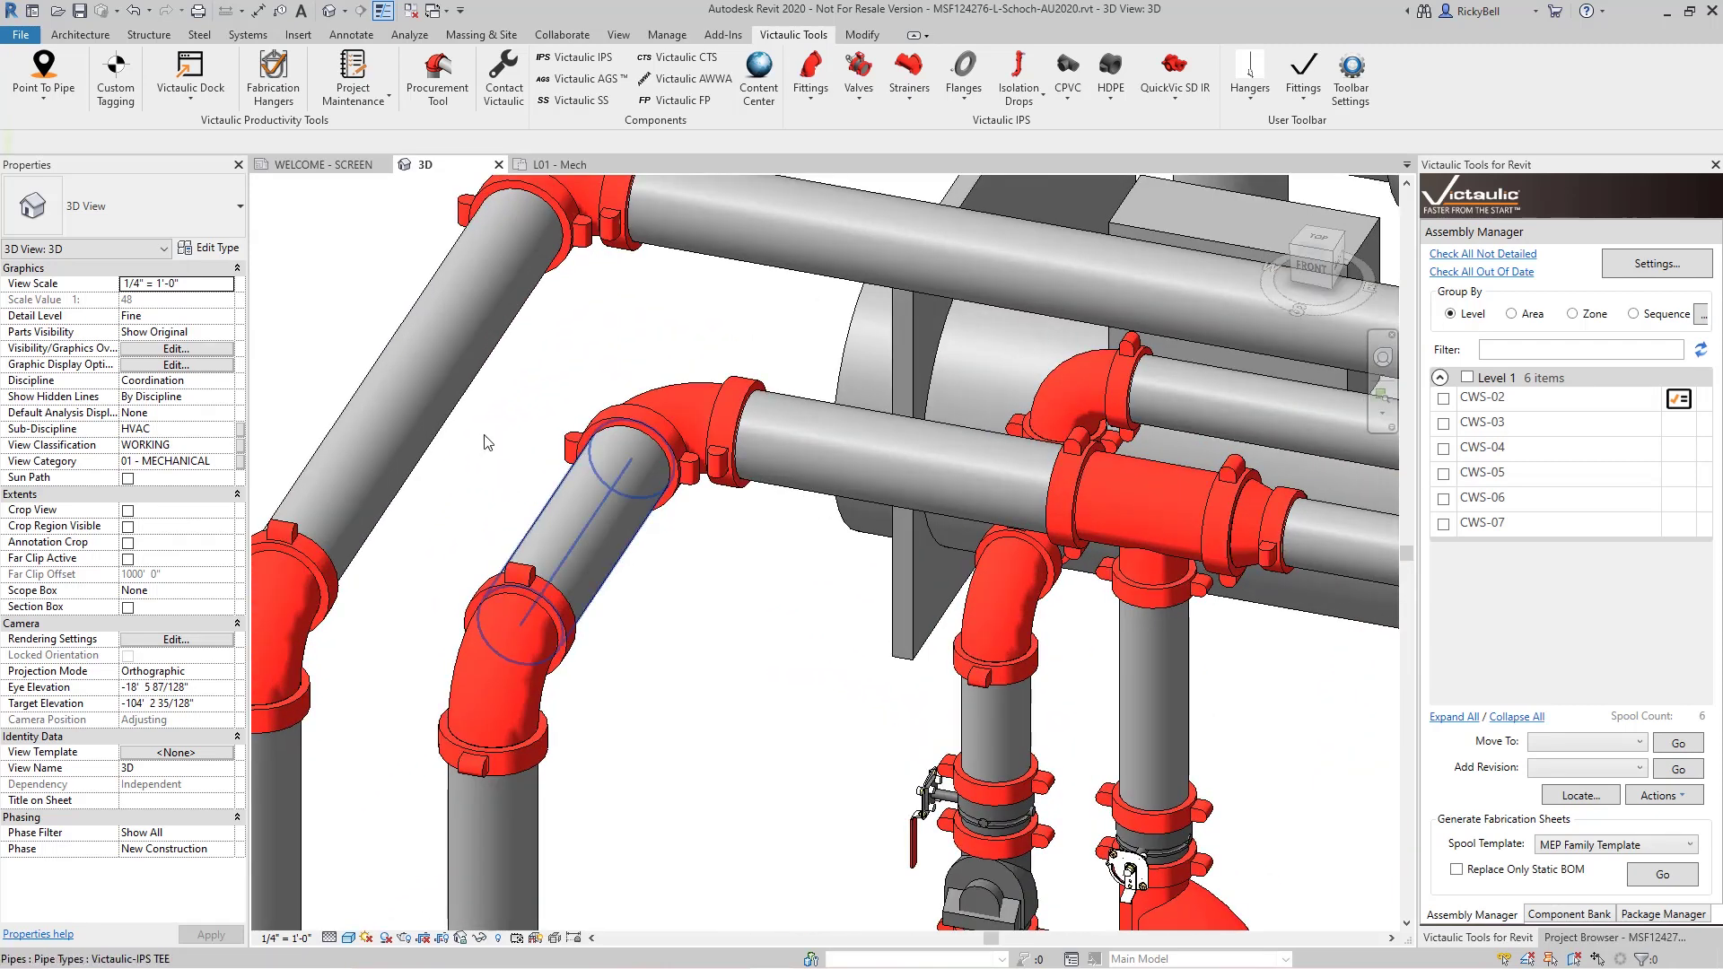
{"action": "left_click", "coordinate": [436, 445], "text": "ctrl"}
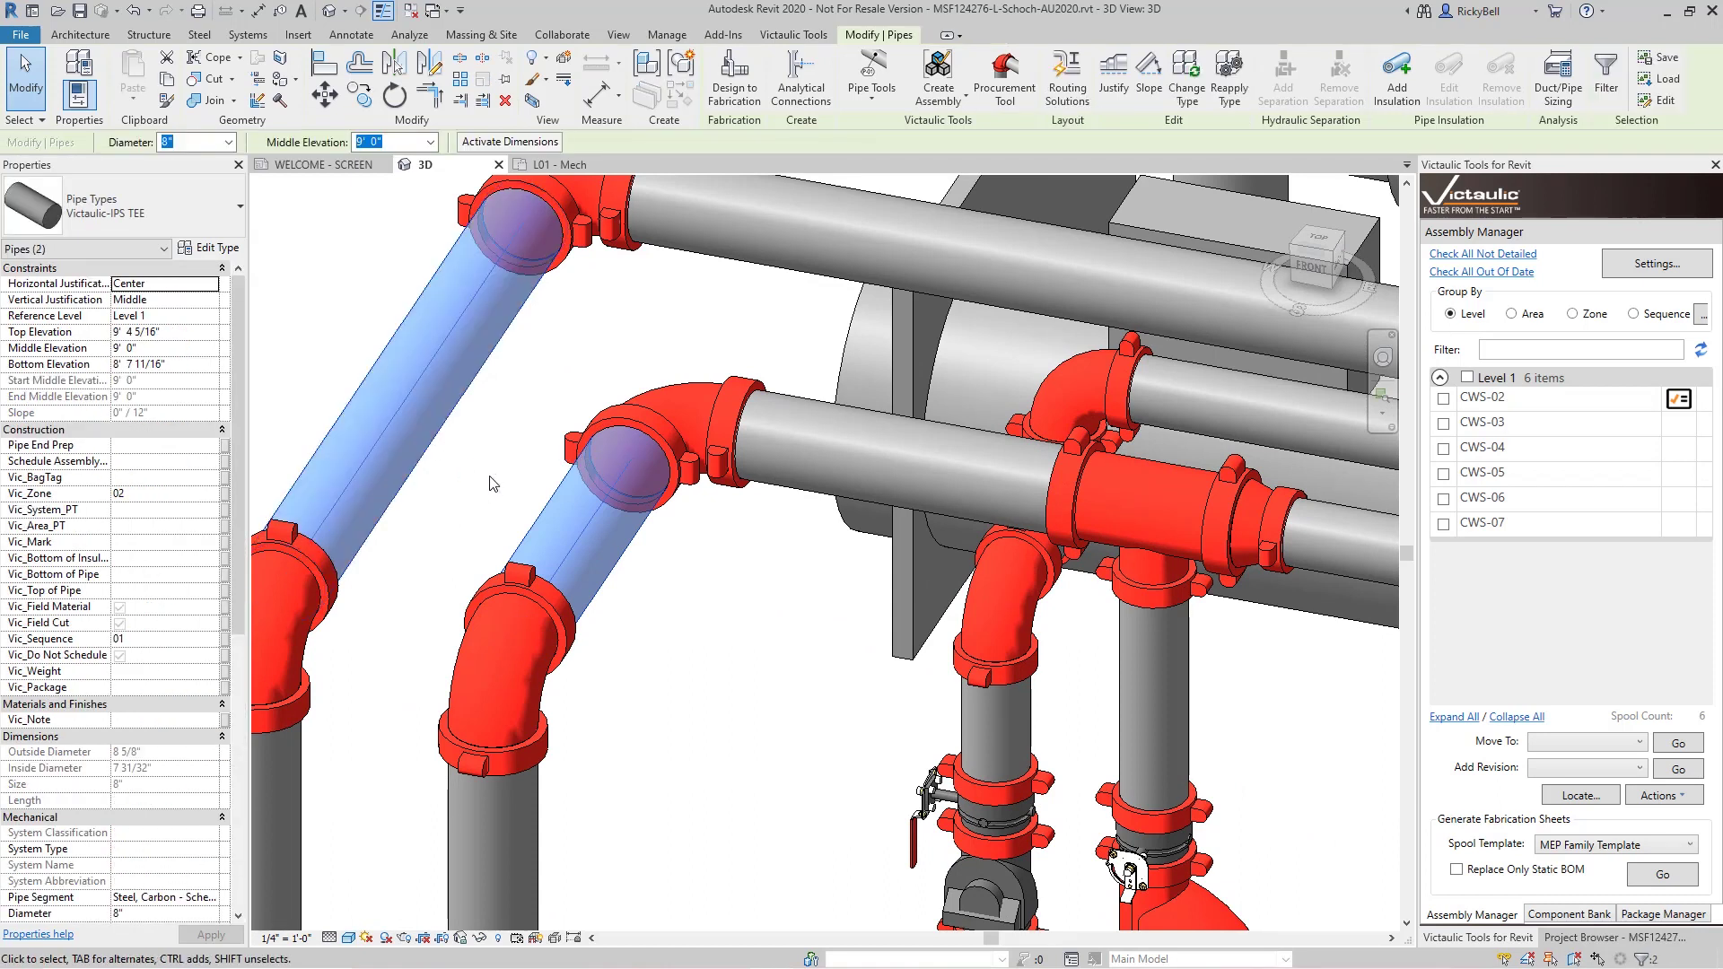
{"action": "left_click", "coordinate": [182, 365]}
{"action": "type", "text": "9' 0\""}
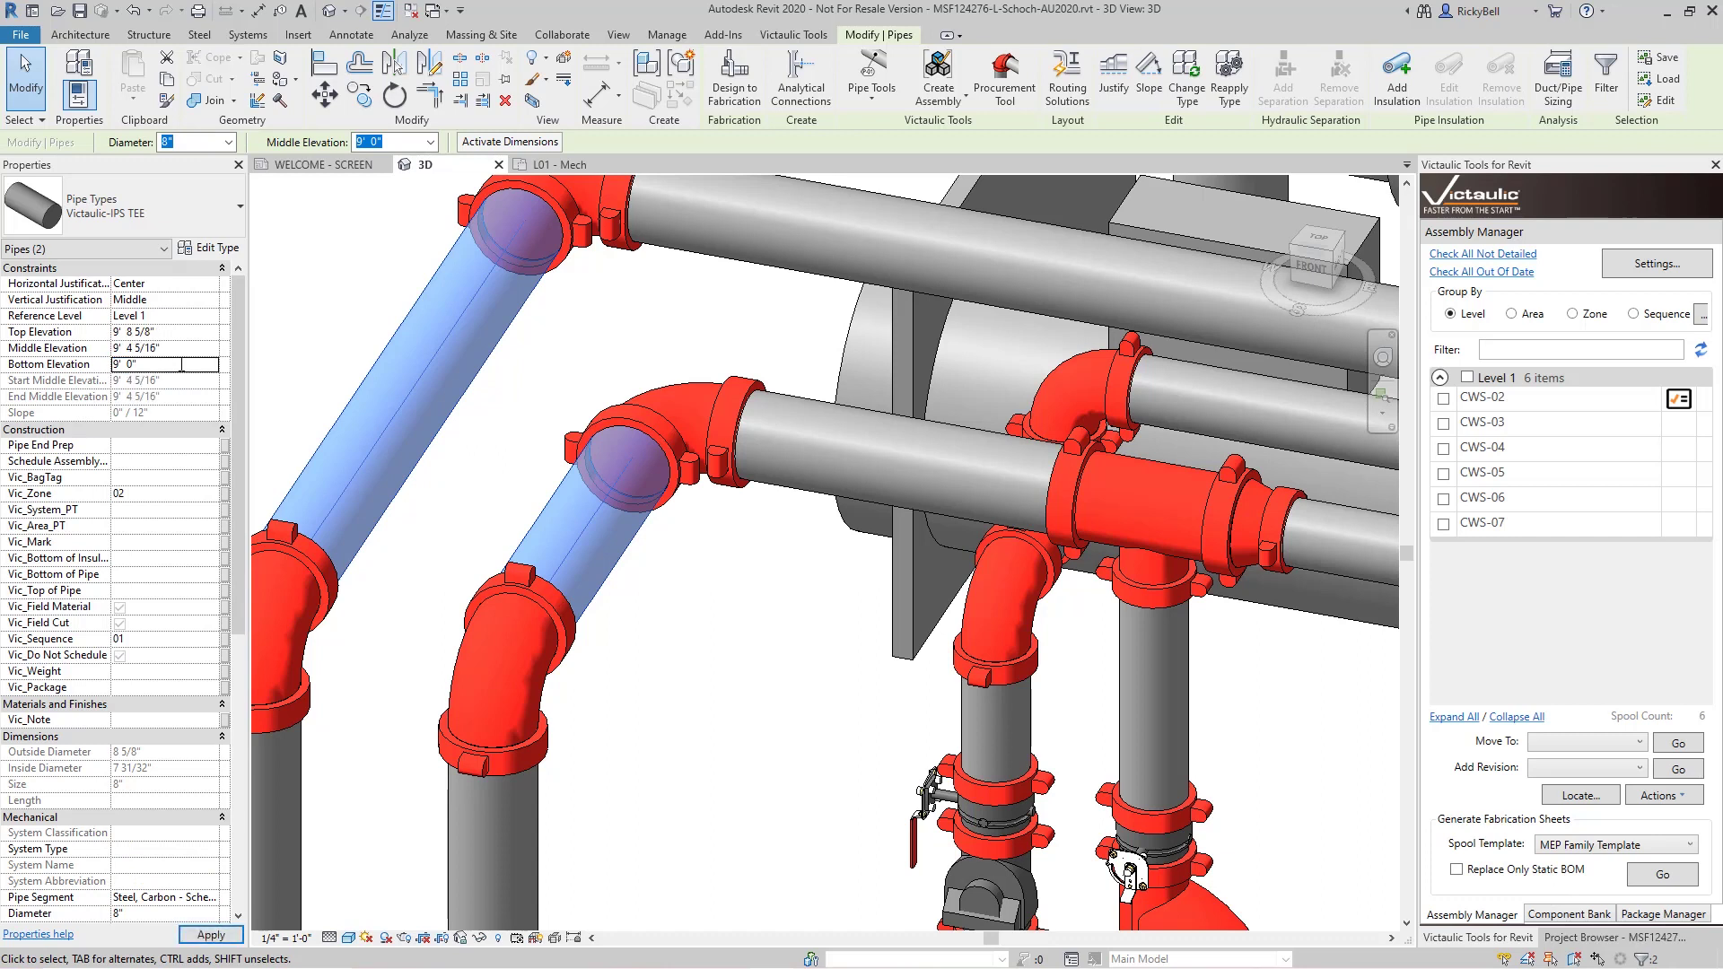
{"action": "left_click", "coordinate": [536, 401]}
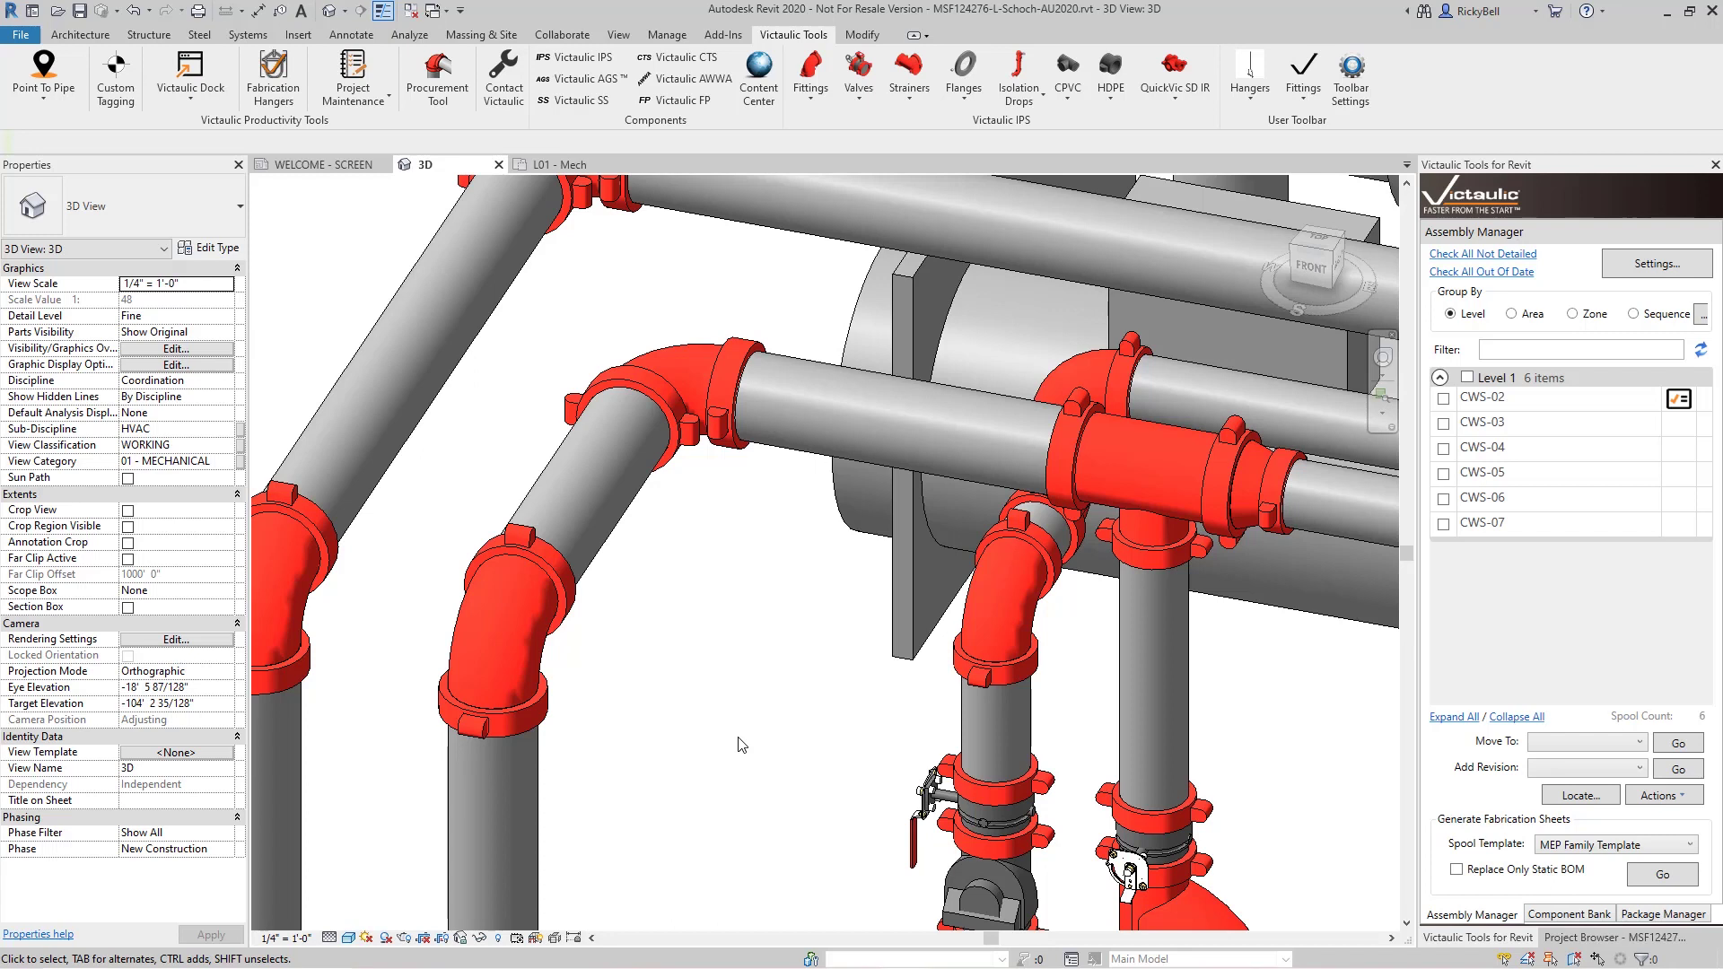
- Zoom in on the duct and pipe rack so its hanger struts are visible
{"action": "scroll", "coordinate": [759, 669], "scroll_direction": "down", "scroll_amount": 10}
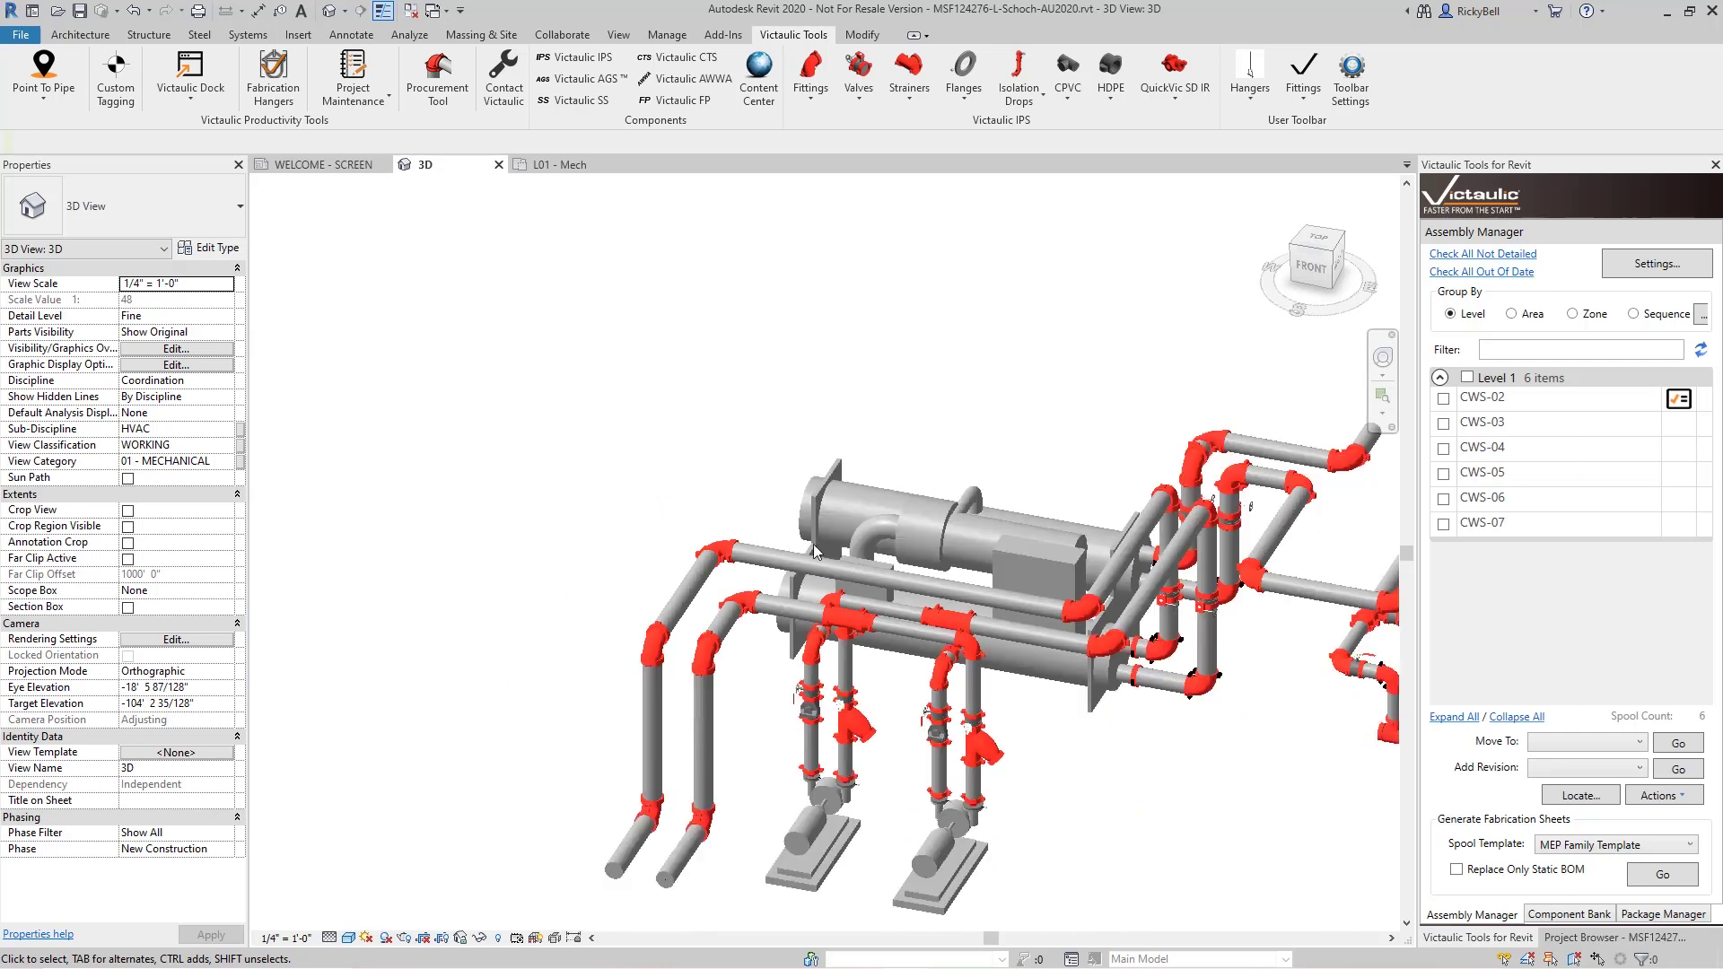
{"action": "scroll", "coordinate": [584, 485], "scroll_direction": "up", "scroll_amount": 10}
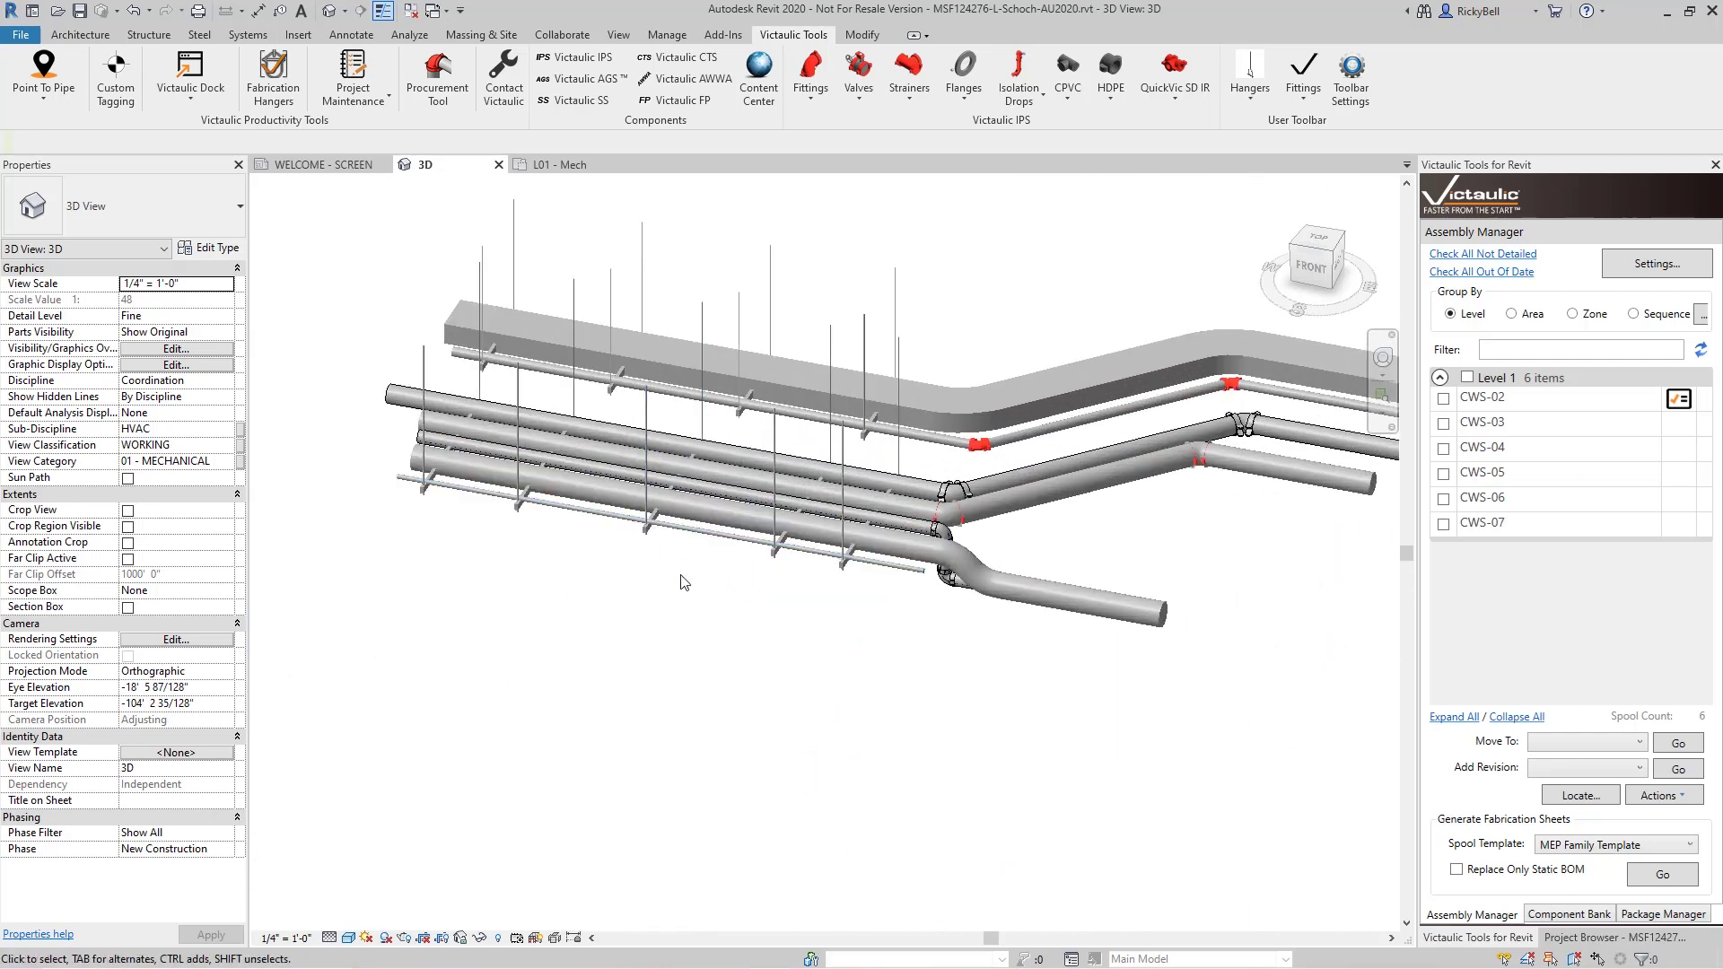
{"action": "scroll", "coordinate": [923, 812], "scroll_direction": "down", "scroll_amount": 5}
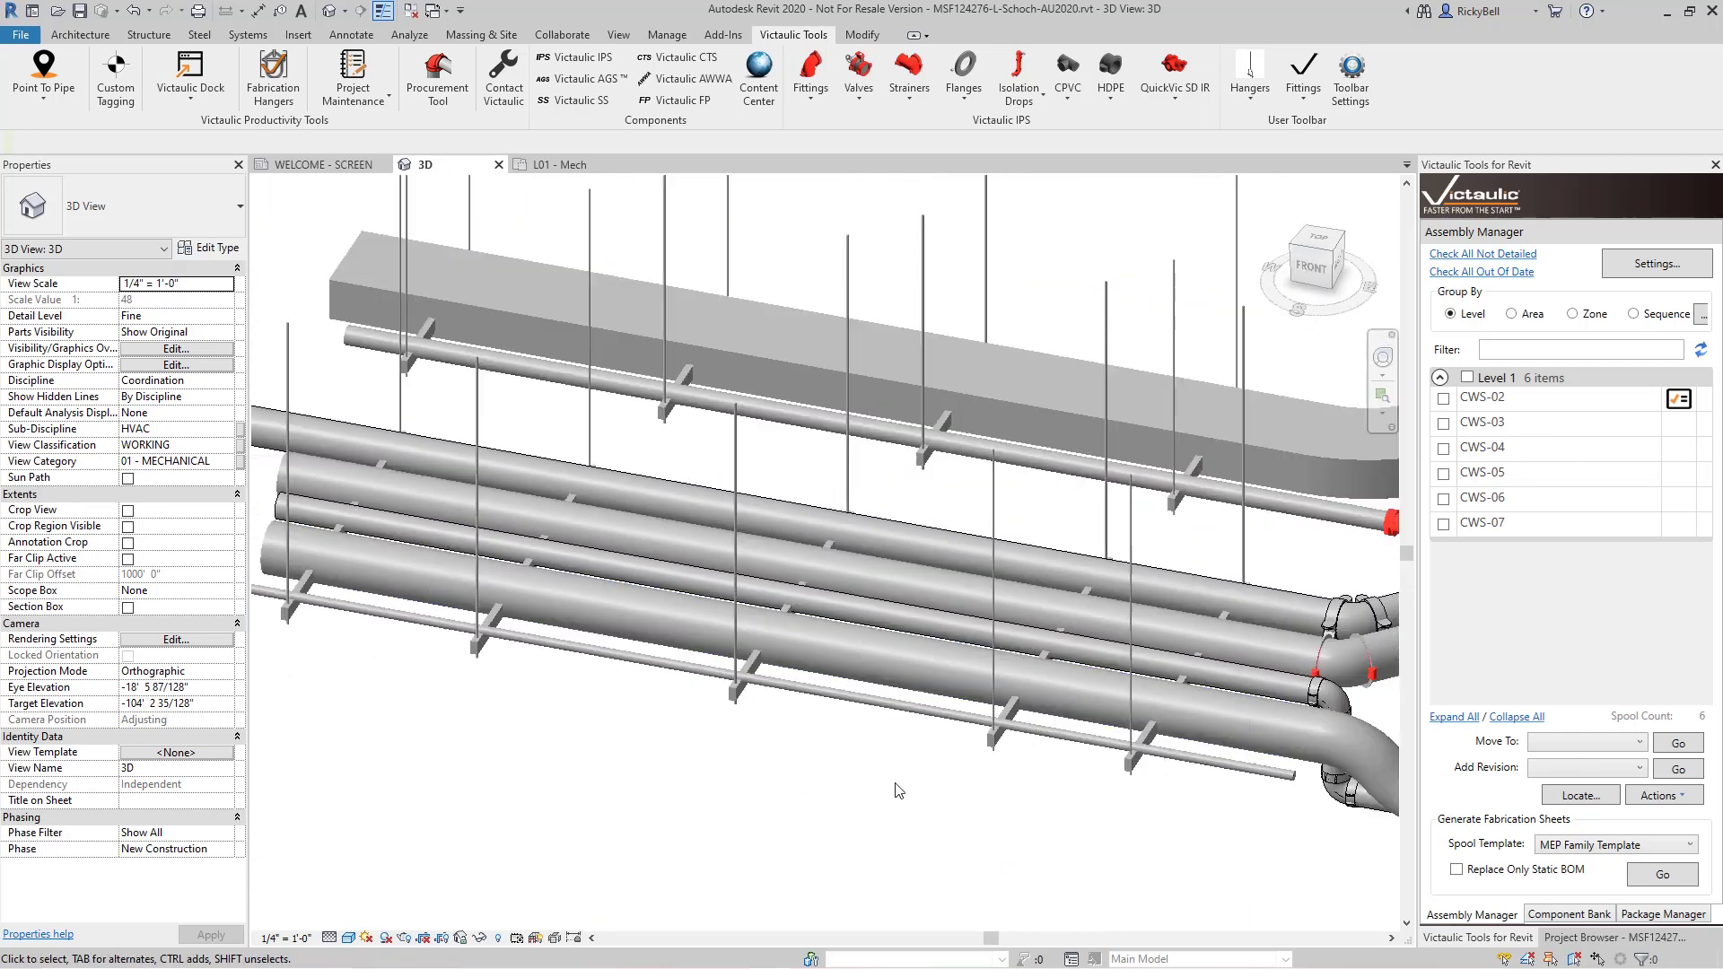
{"action": "scroll", "coordinate": [807, 762], "scroll_direction": "up", "scroll_amount": 3}
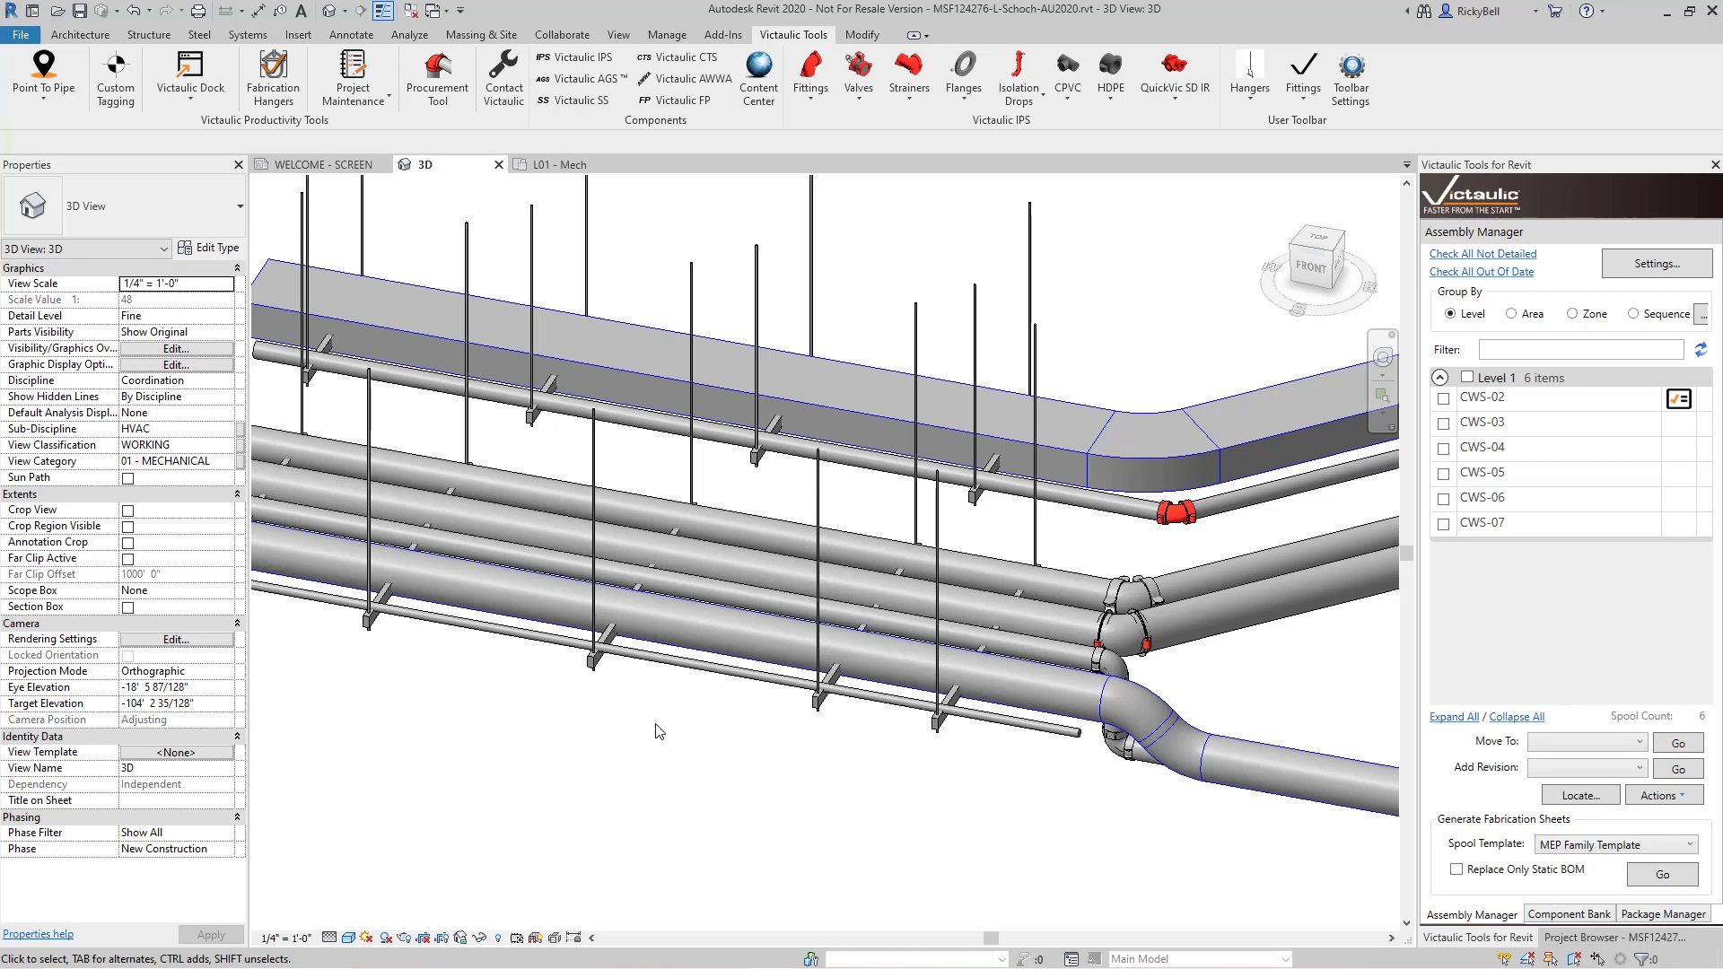
{"action": "scroll", "coordinate": [619, 637], "scroll_direction": "up", "scroll_amount": 5}
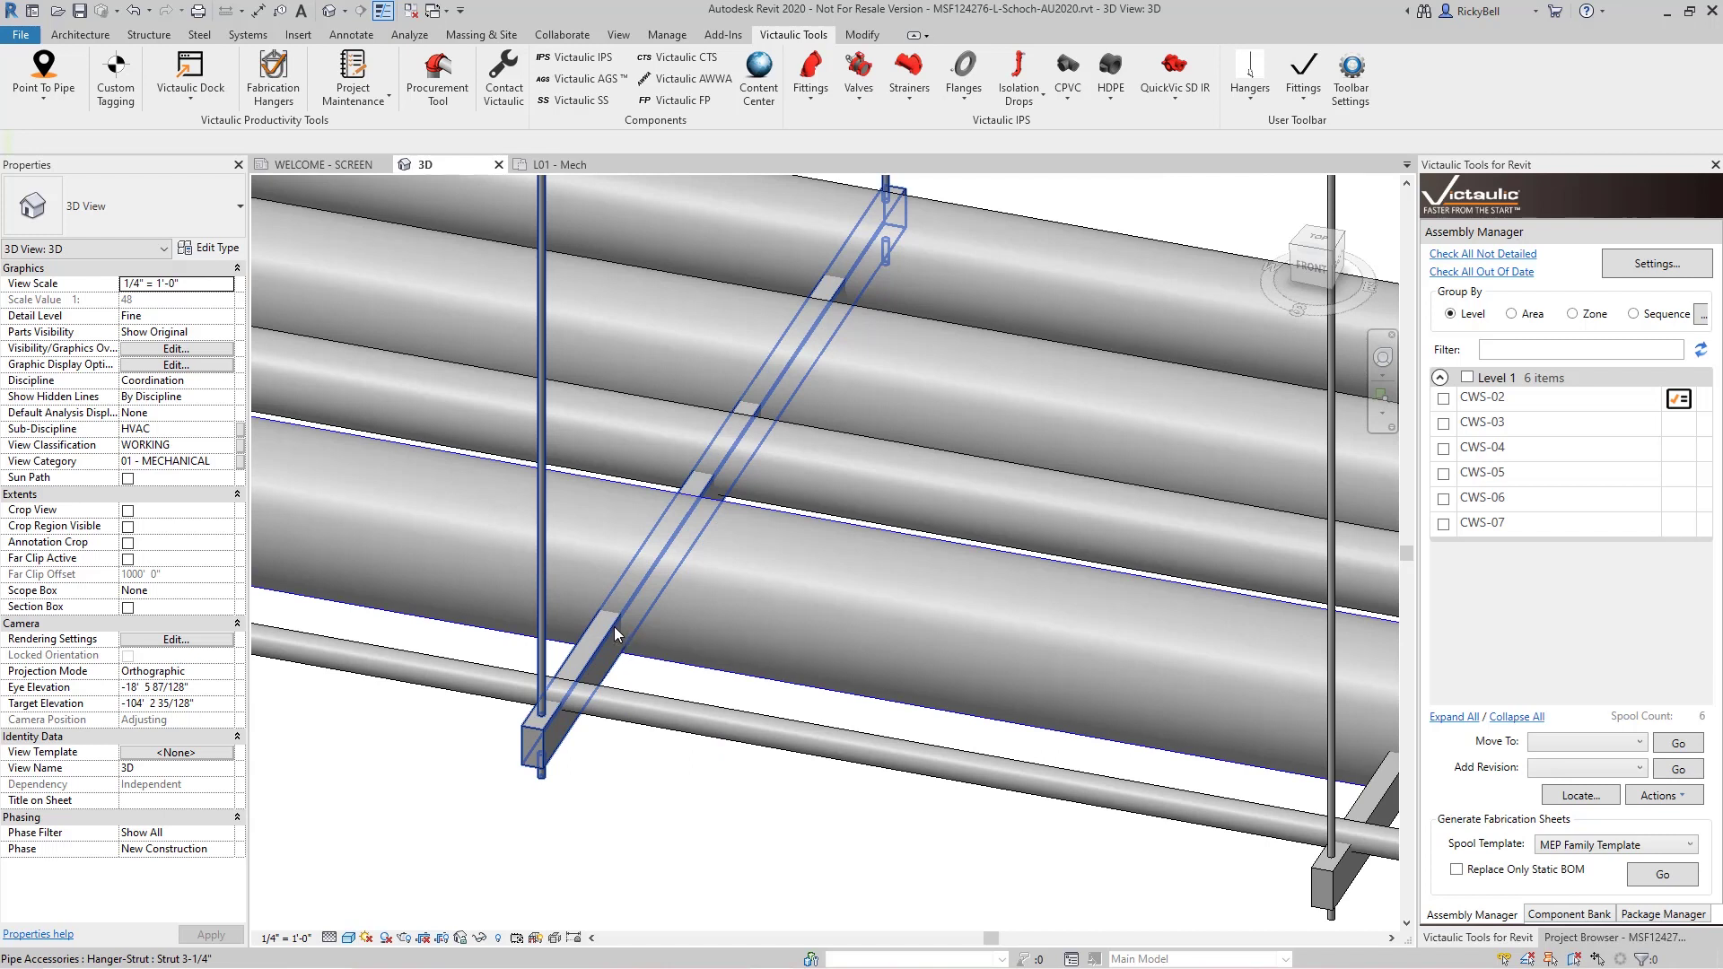
{"action": "scroll", "coordinate": [614, 630], "scroll_direction": "down", "scroll_amount": 5}
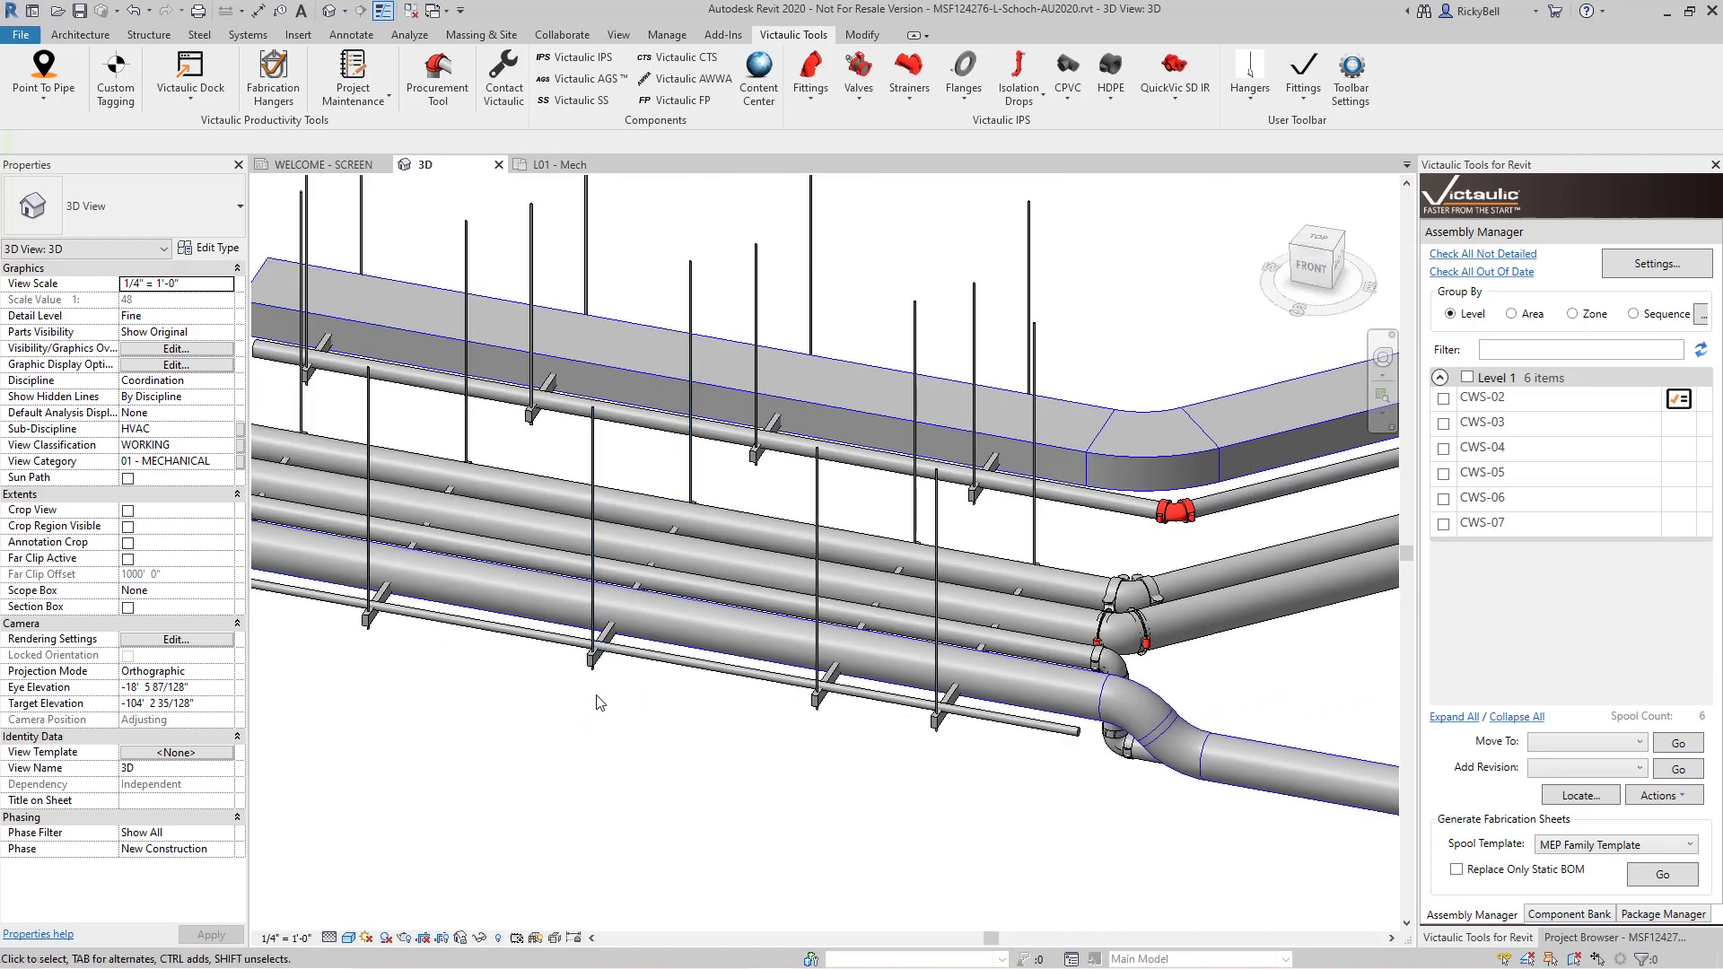
- Confirm a Strut 3-1/4" hanger's top of channel is at 9' 0", then crossing-select the lower rack
{"action": "left_click", "coordinate": [598, 663]}
{"action": "left_click", "coordinate": [160, 752]}
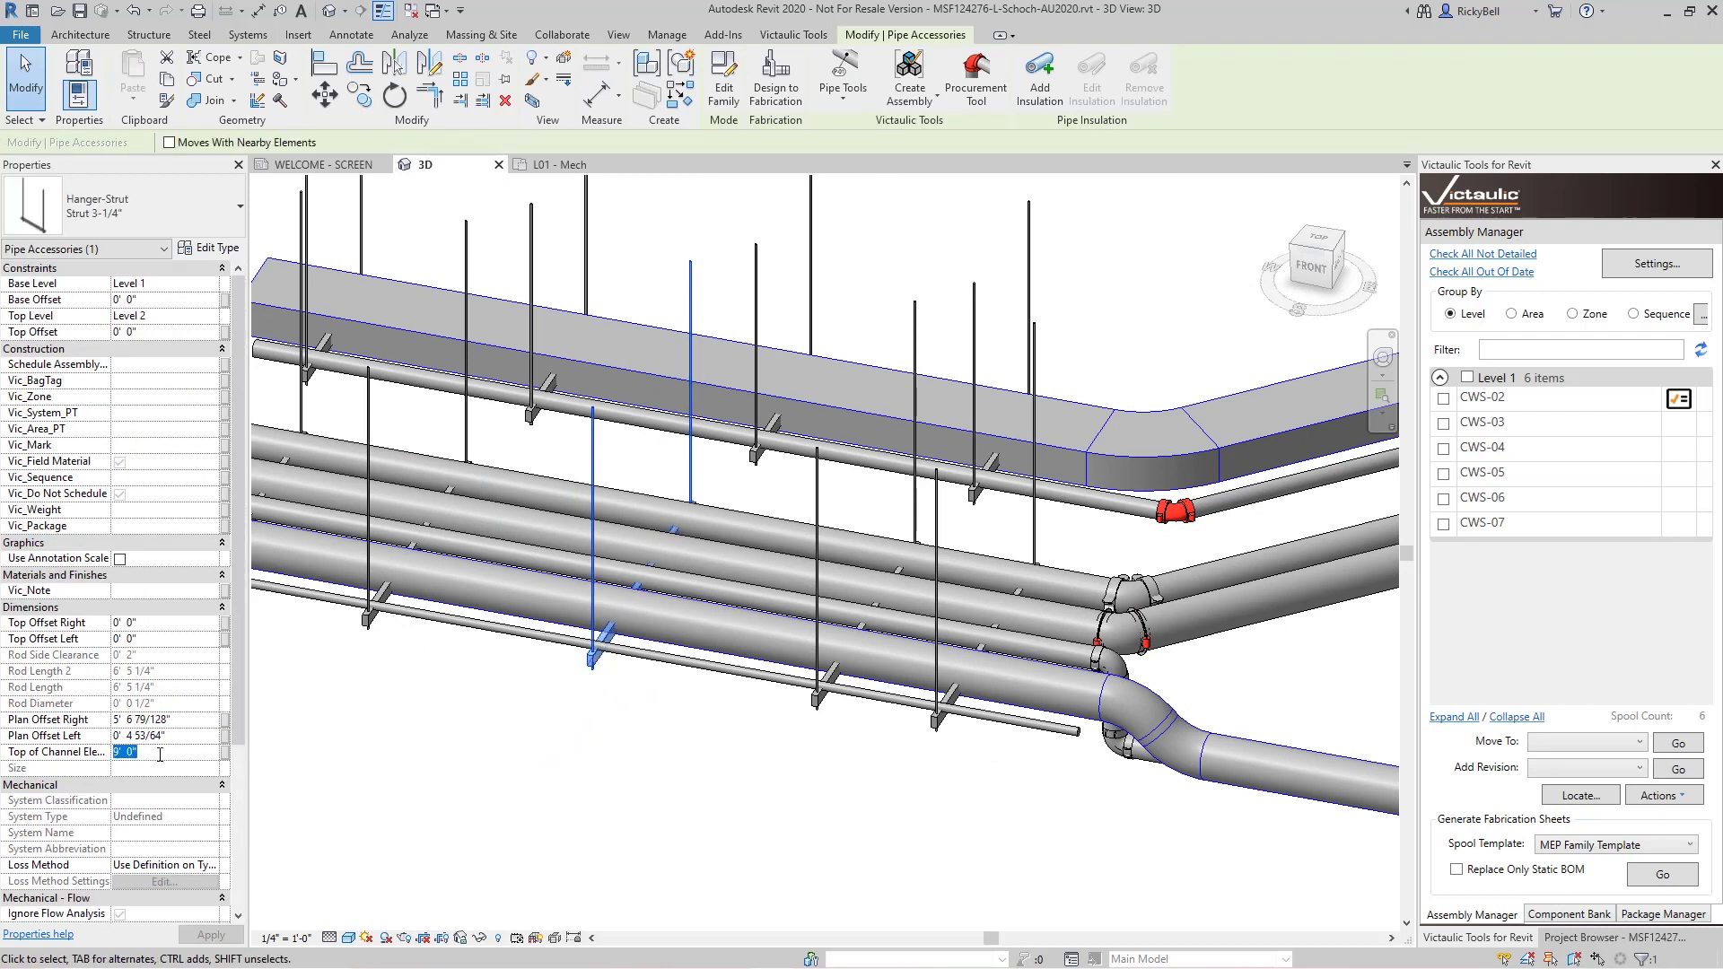
{"action": "left_click", "coordinate": [159, 752]}
{"action": "left_click", "coordinate": [520, 798]}
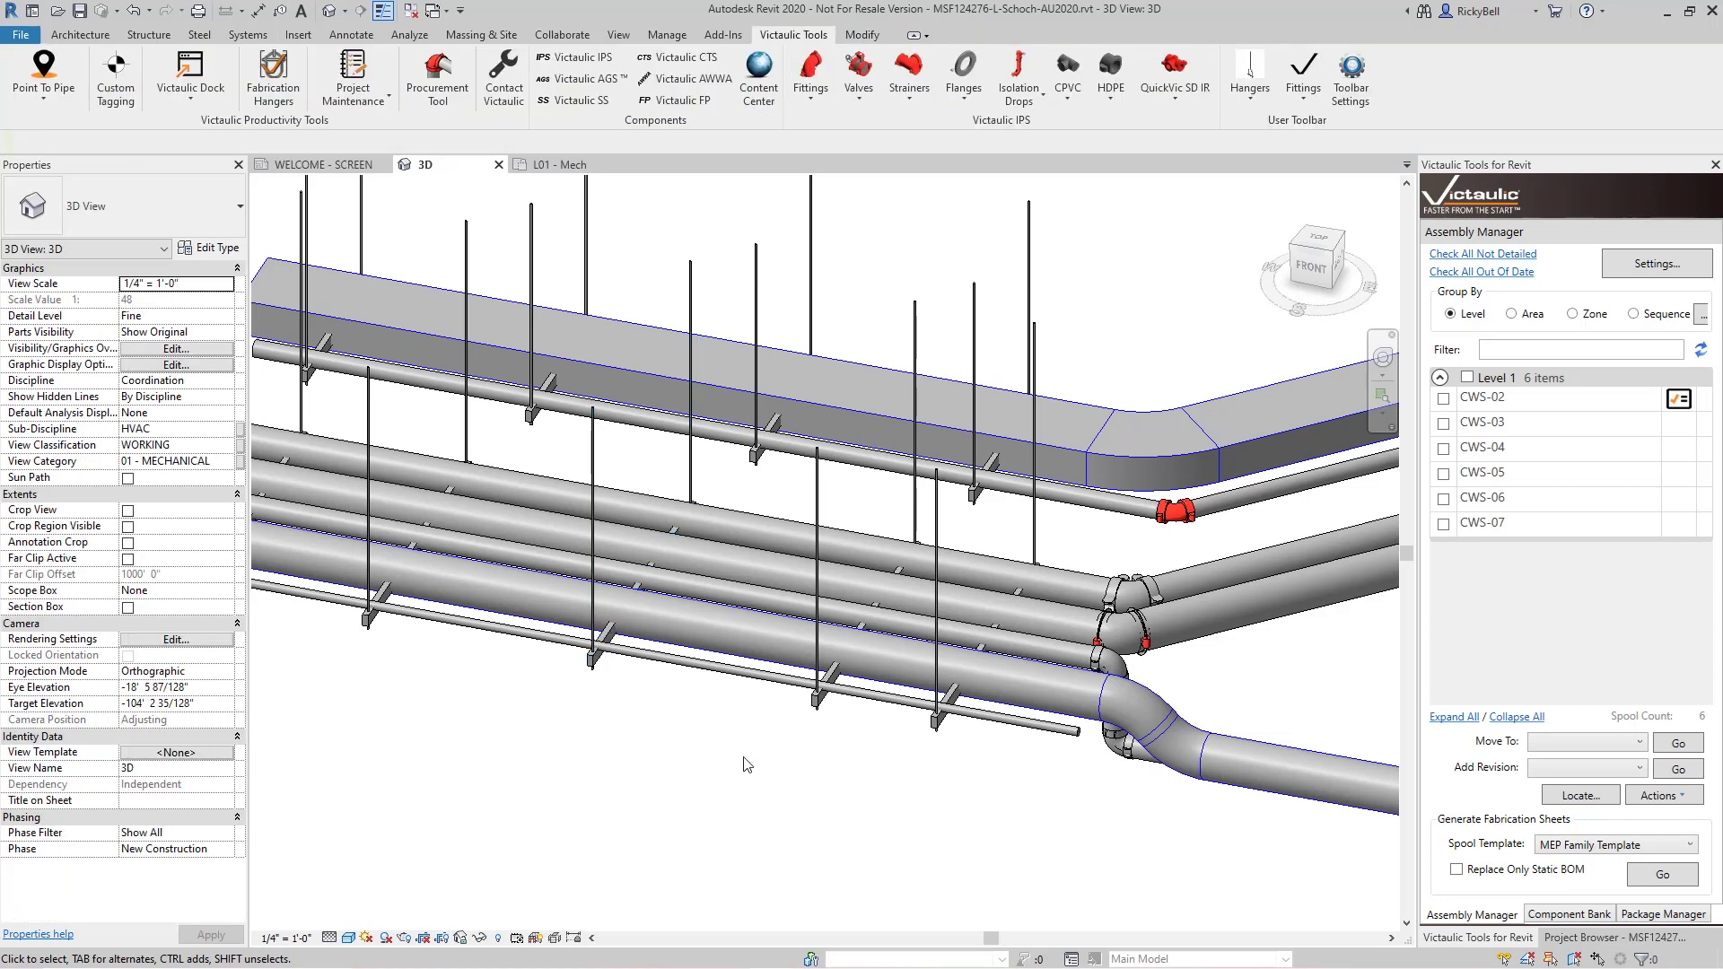
{"action": "left_click_drag", "start_coordinate": [747, 765], "coordinate": [579, 484]}
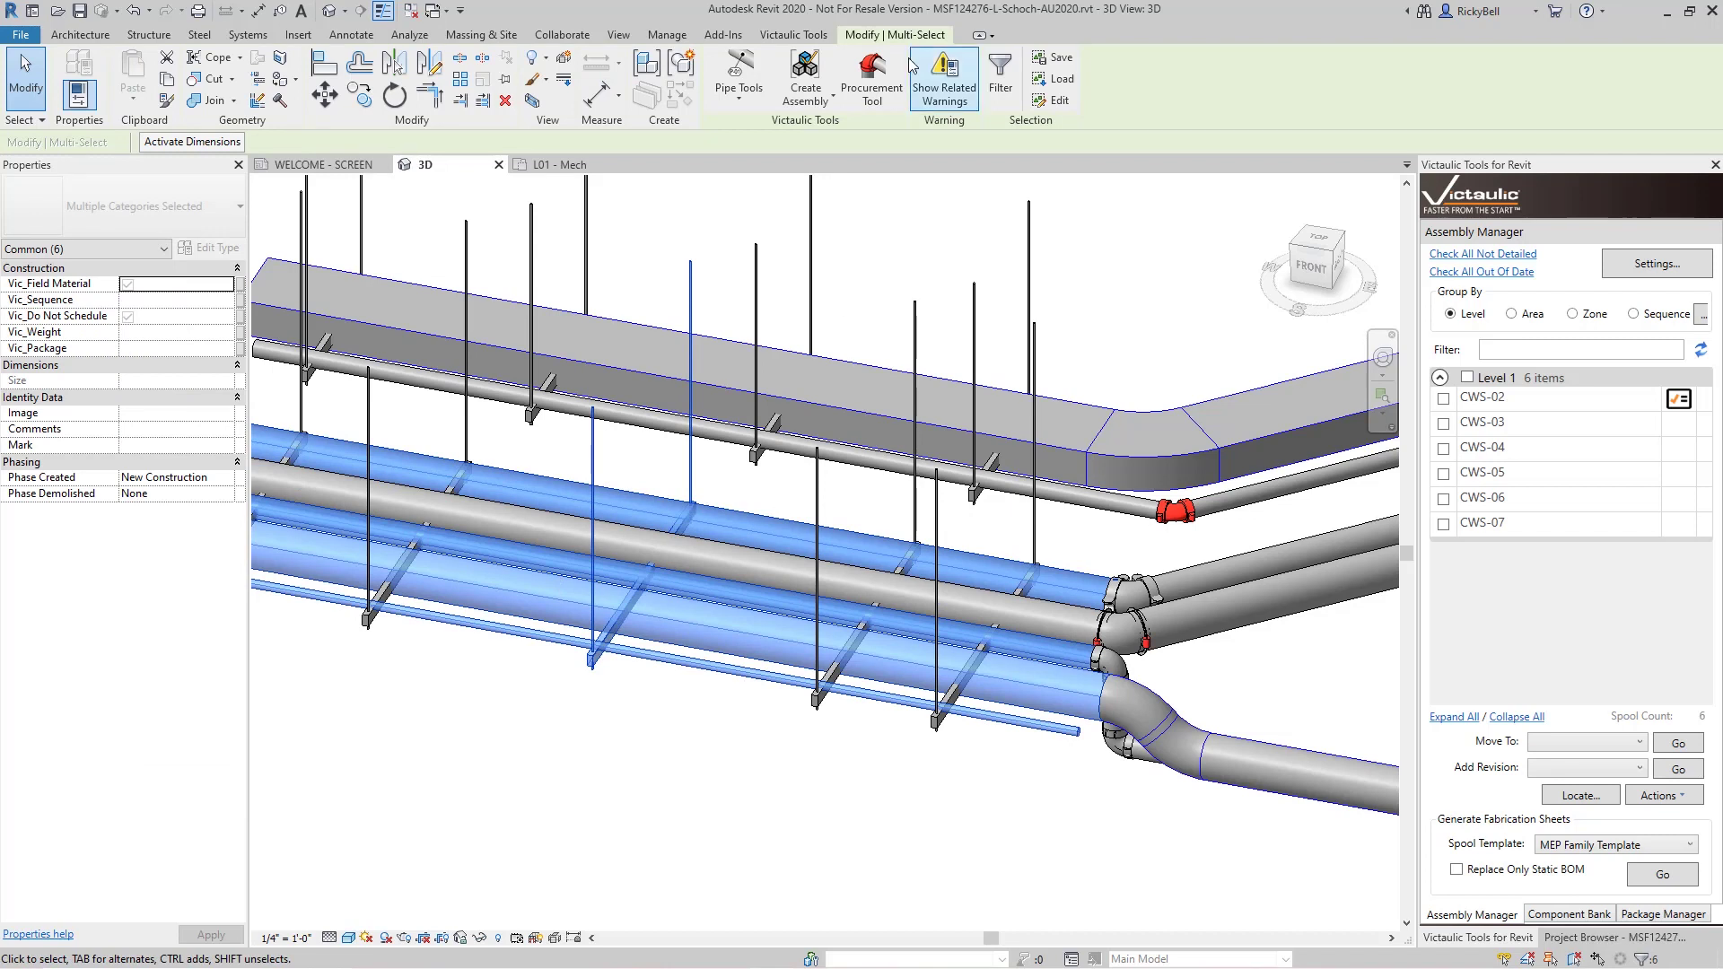
- Run the Pipe Rack Tool on the lower rack with a 9' bottom-of-pipe elevation
{"action": "left_click", "coordinate": [738, 106]}
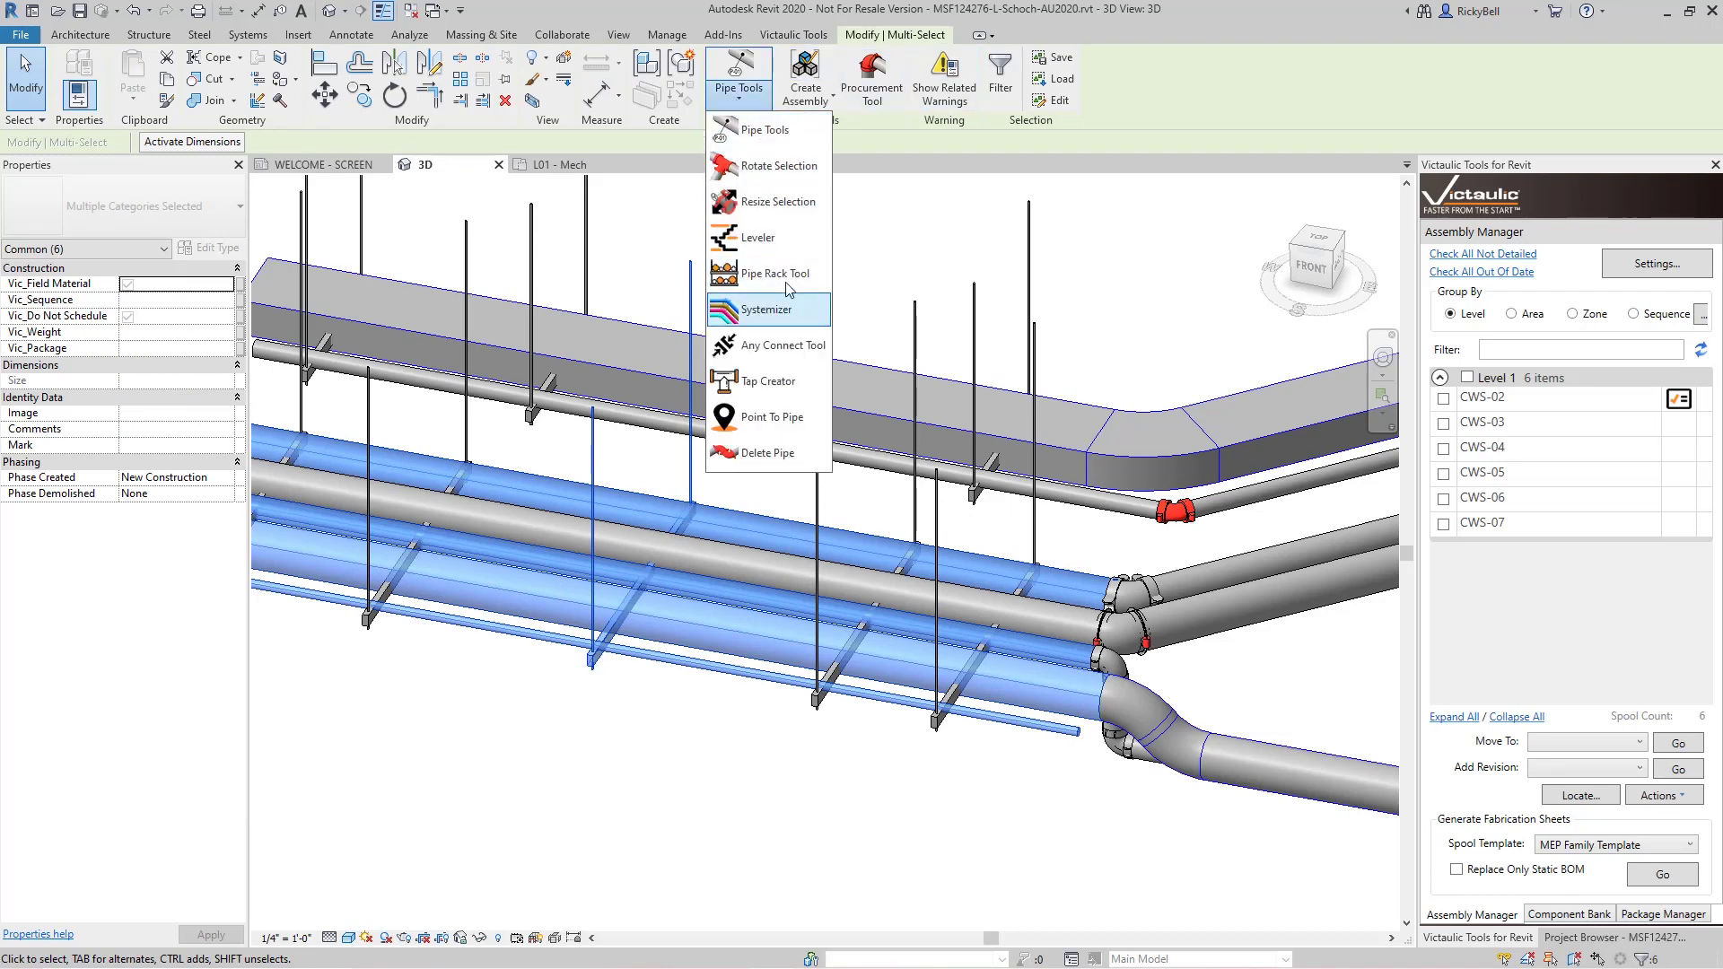
{"action": "left_click", "coordinate": [782, 278]}
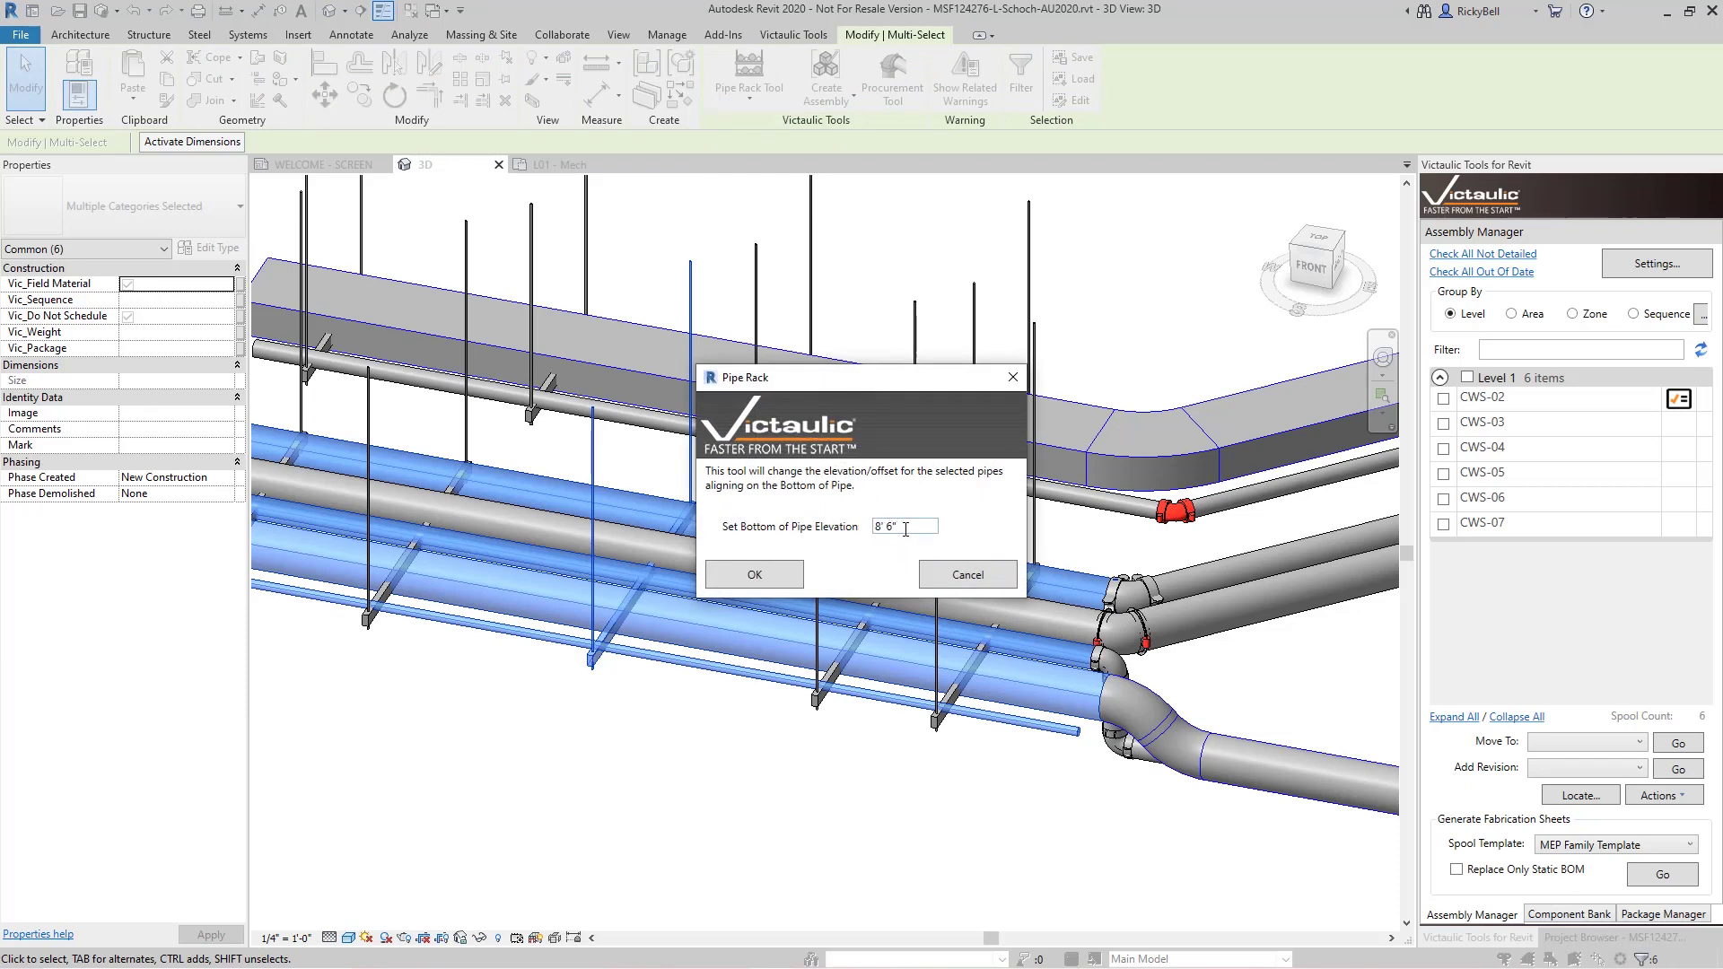
{"action": "left_click_drag", "start_coordinate": [908, 524], "coordinate": [843, 524]}
{"action": "type", "text": "9"}
{"action": "left_click", "coordinate": [756, 581]}
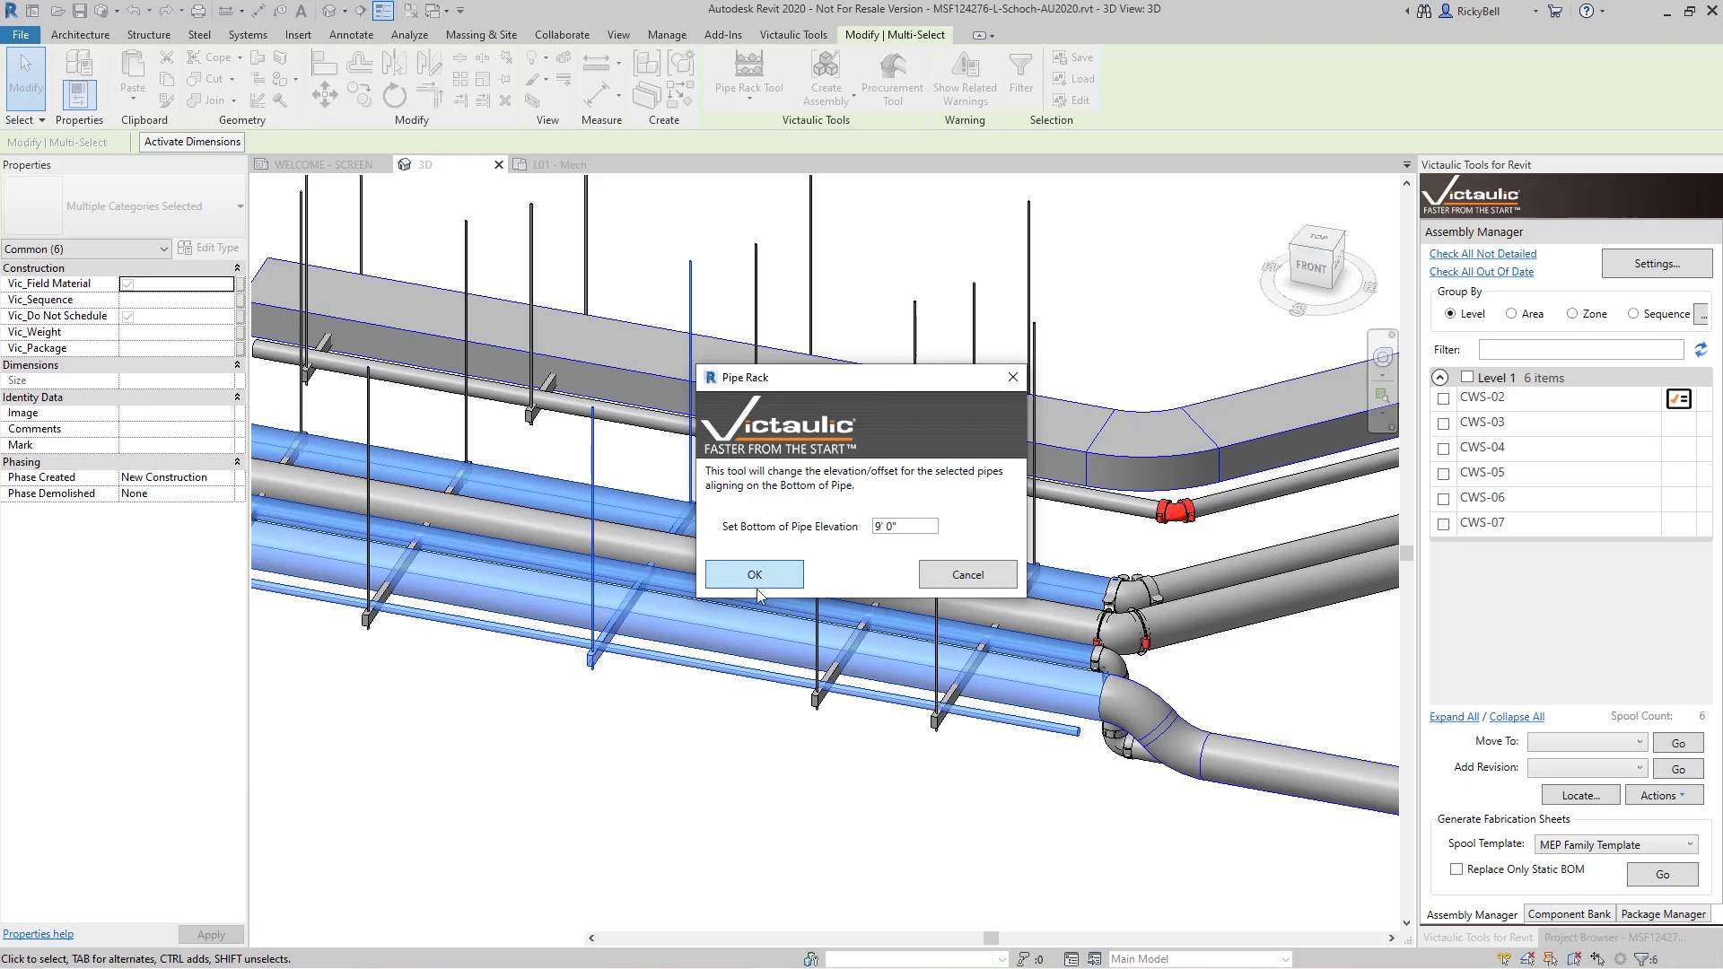
{"action": "left_click", "coordinate": [677, 722]}
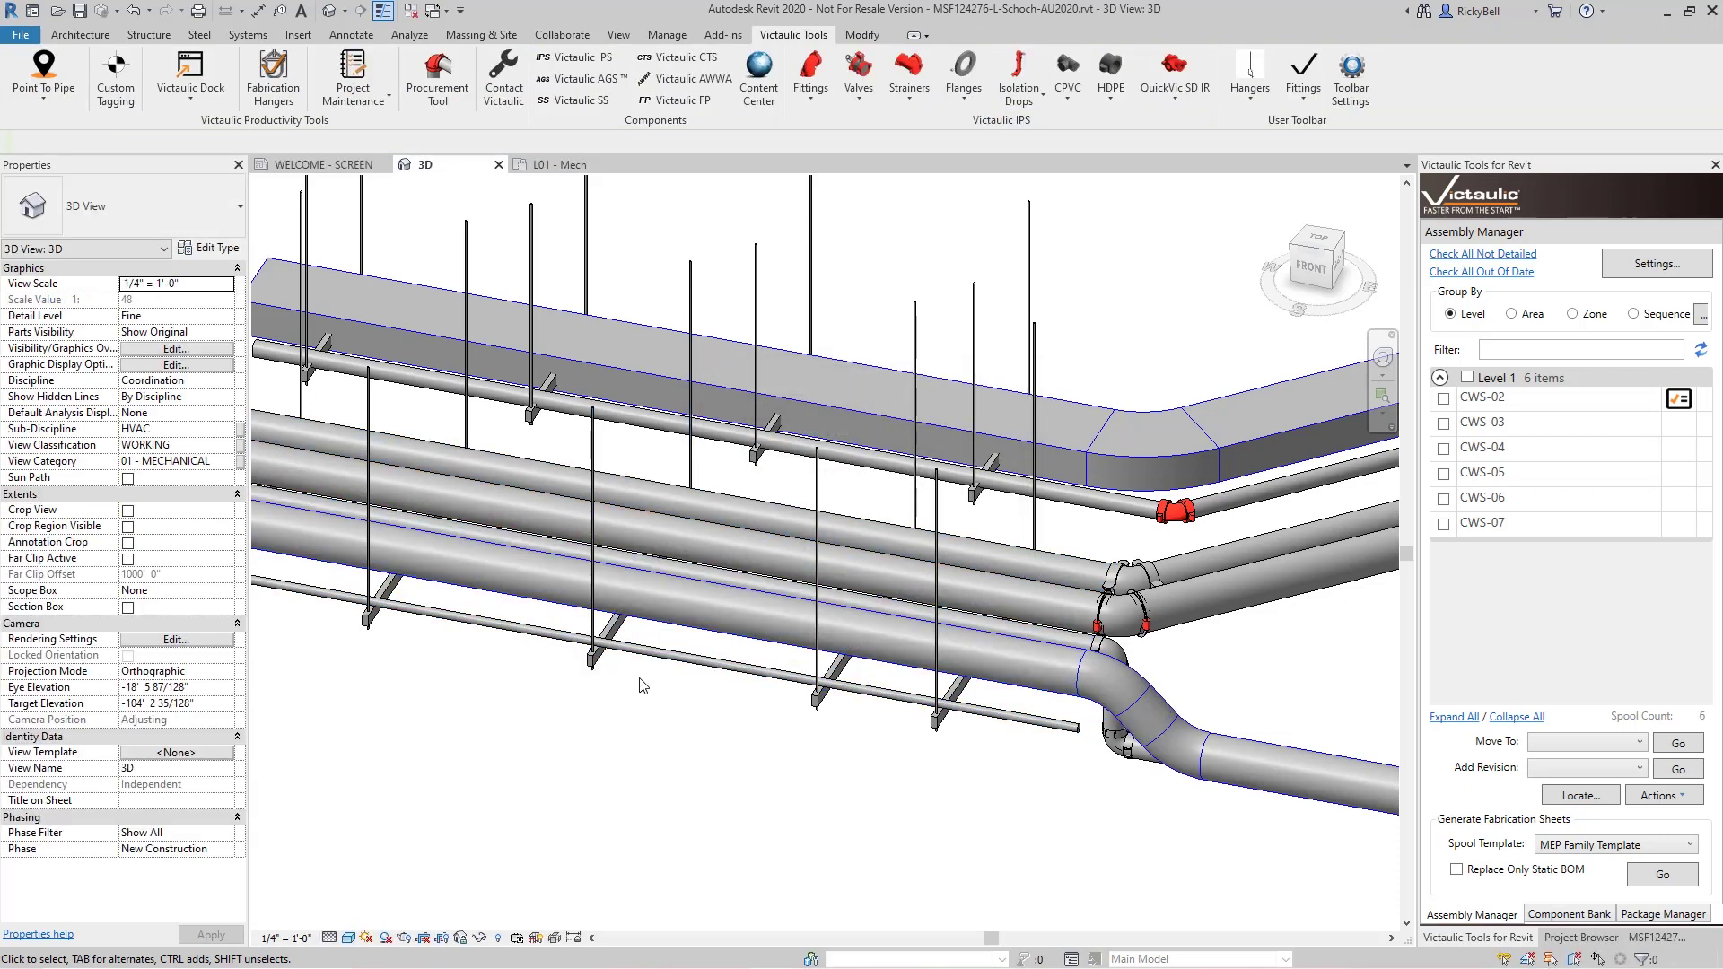
{"action": "scroll", "coordinate": [606, 664], "scroll_direction": "up", "scroll_amount": 2}
- Select an 8" rack pipe to see its 9' 1" Bottom Elevation in Properties
{"action": "scroll", "coordinate": [606, 664], "scroll_direction": "up", "scroll_amount": 3}
{"action": "scroll", "coordinate": [560, 687], "scroll_direction": "down", "scroll_amount": 3}
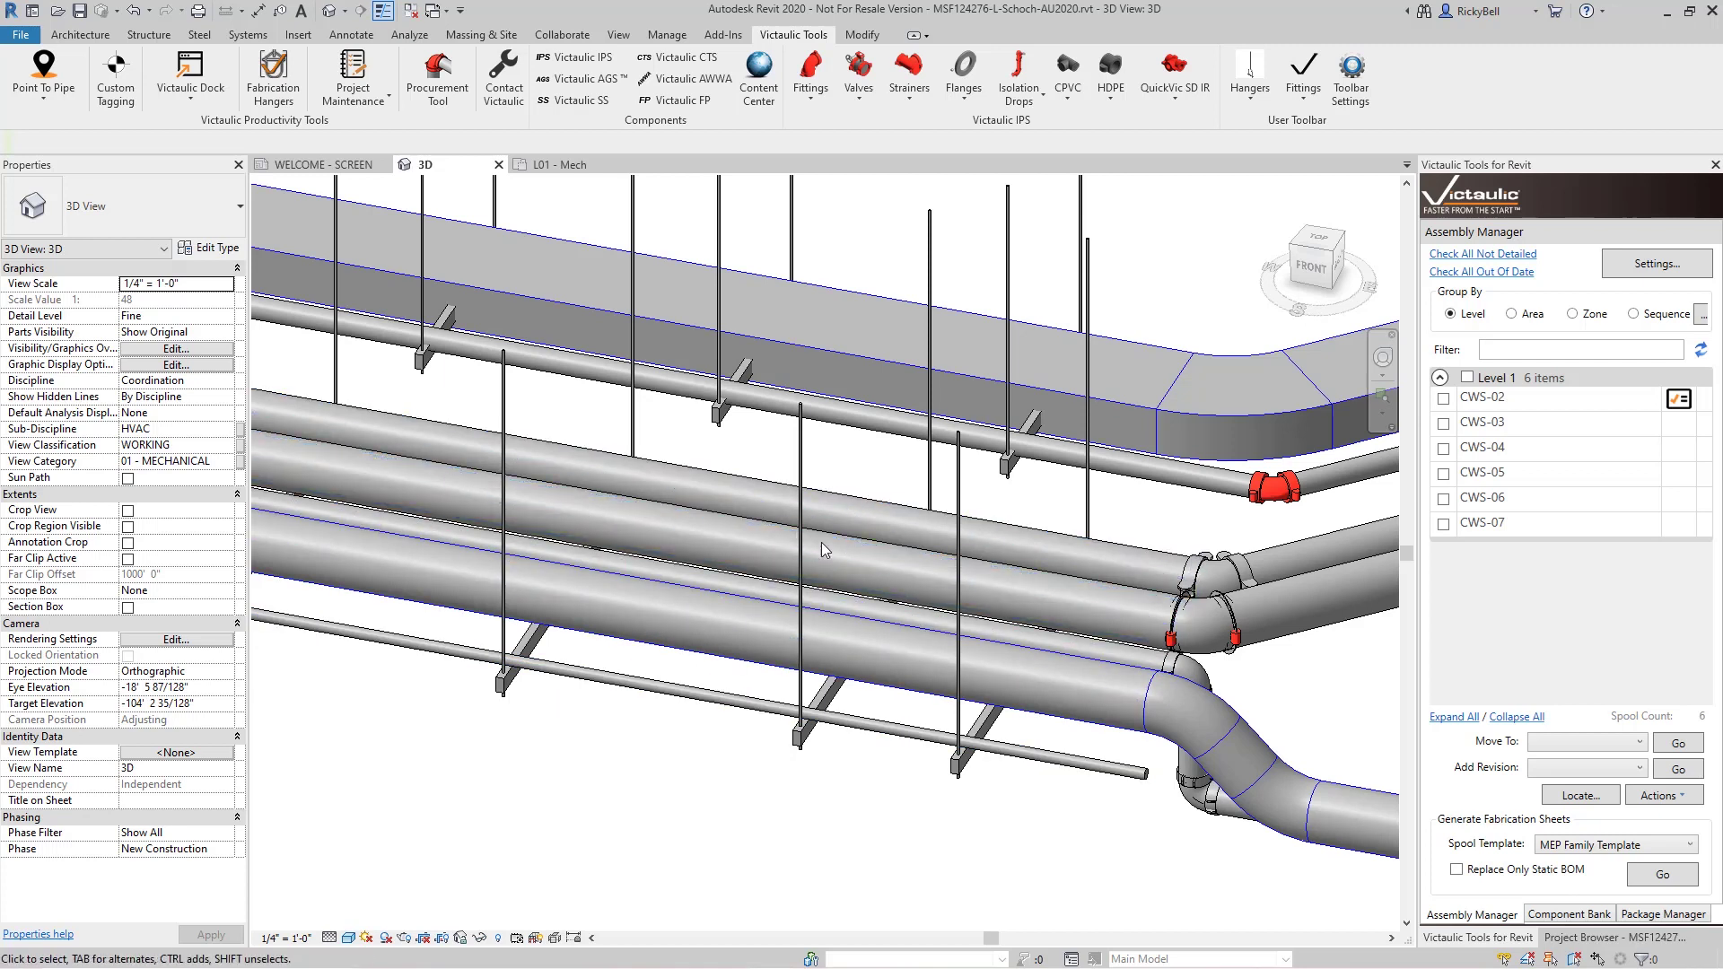
{"action": "left_click", "coordinate": [741, 567]}
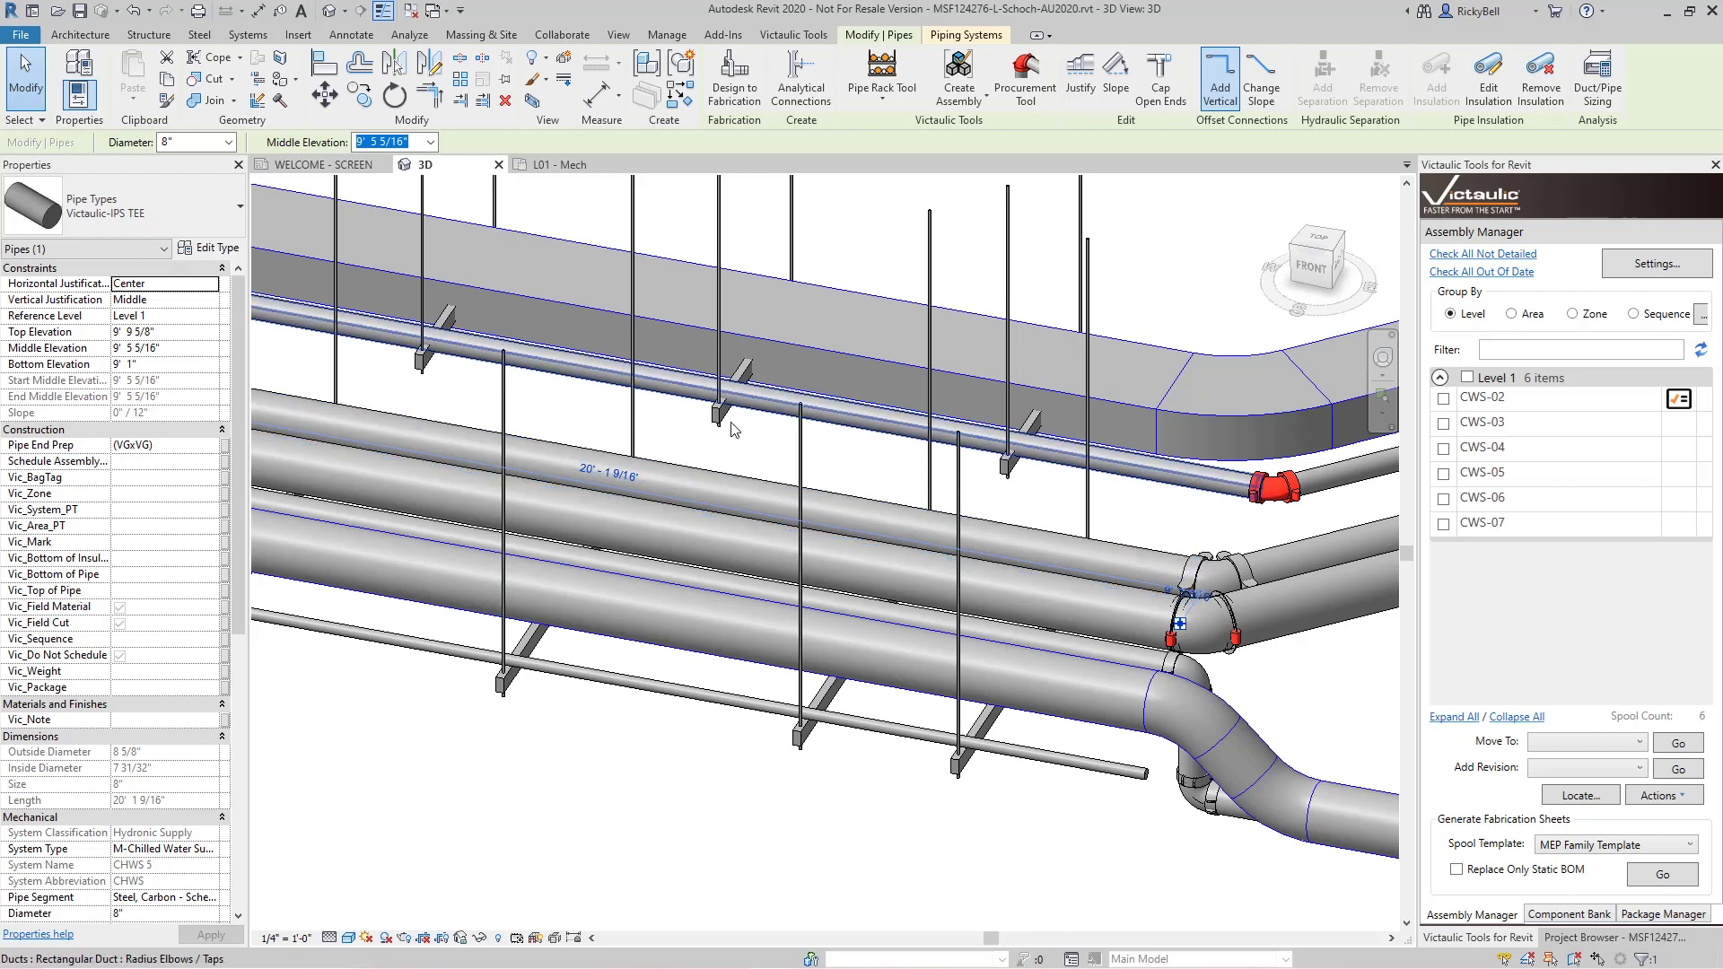
- Pipe Rack Tool: move the duct, small pipe and hangers' bottom elevation from 9' 7" to 10'
{"action": "scroll", "coordinate": [830, 417], "scroll_direction": "down", "scroll_amount": 2}
{"action": "scroll", "coordinate": [830, 418], "scroll_direction": "up", "scroll_amount": 4}
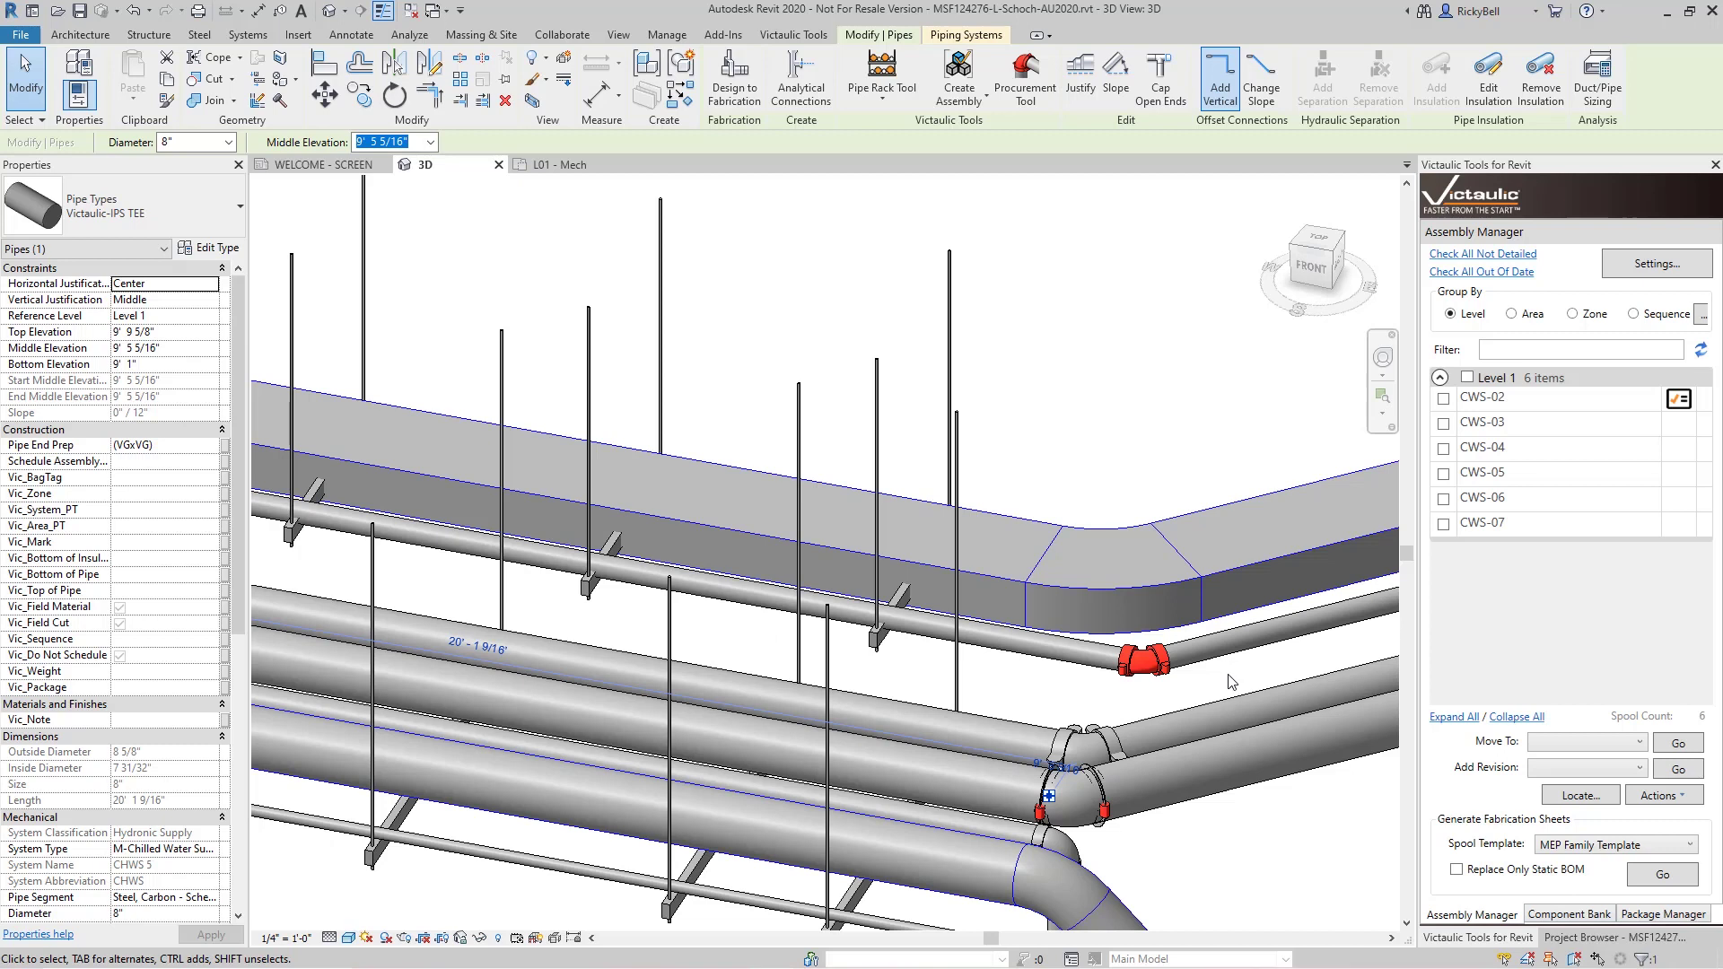
{"action": "left_click_drag", "start_coordinate": [1227, 670], "coordinate": [845, 345]}
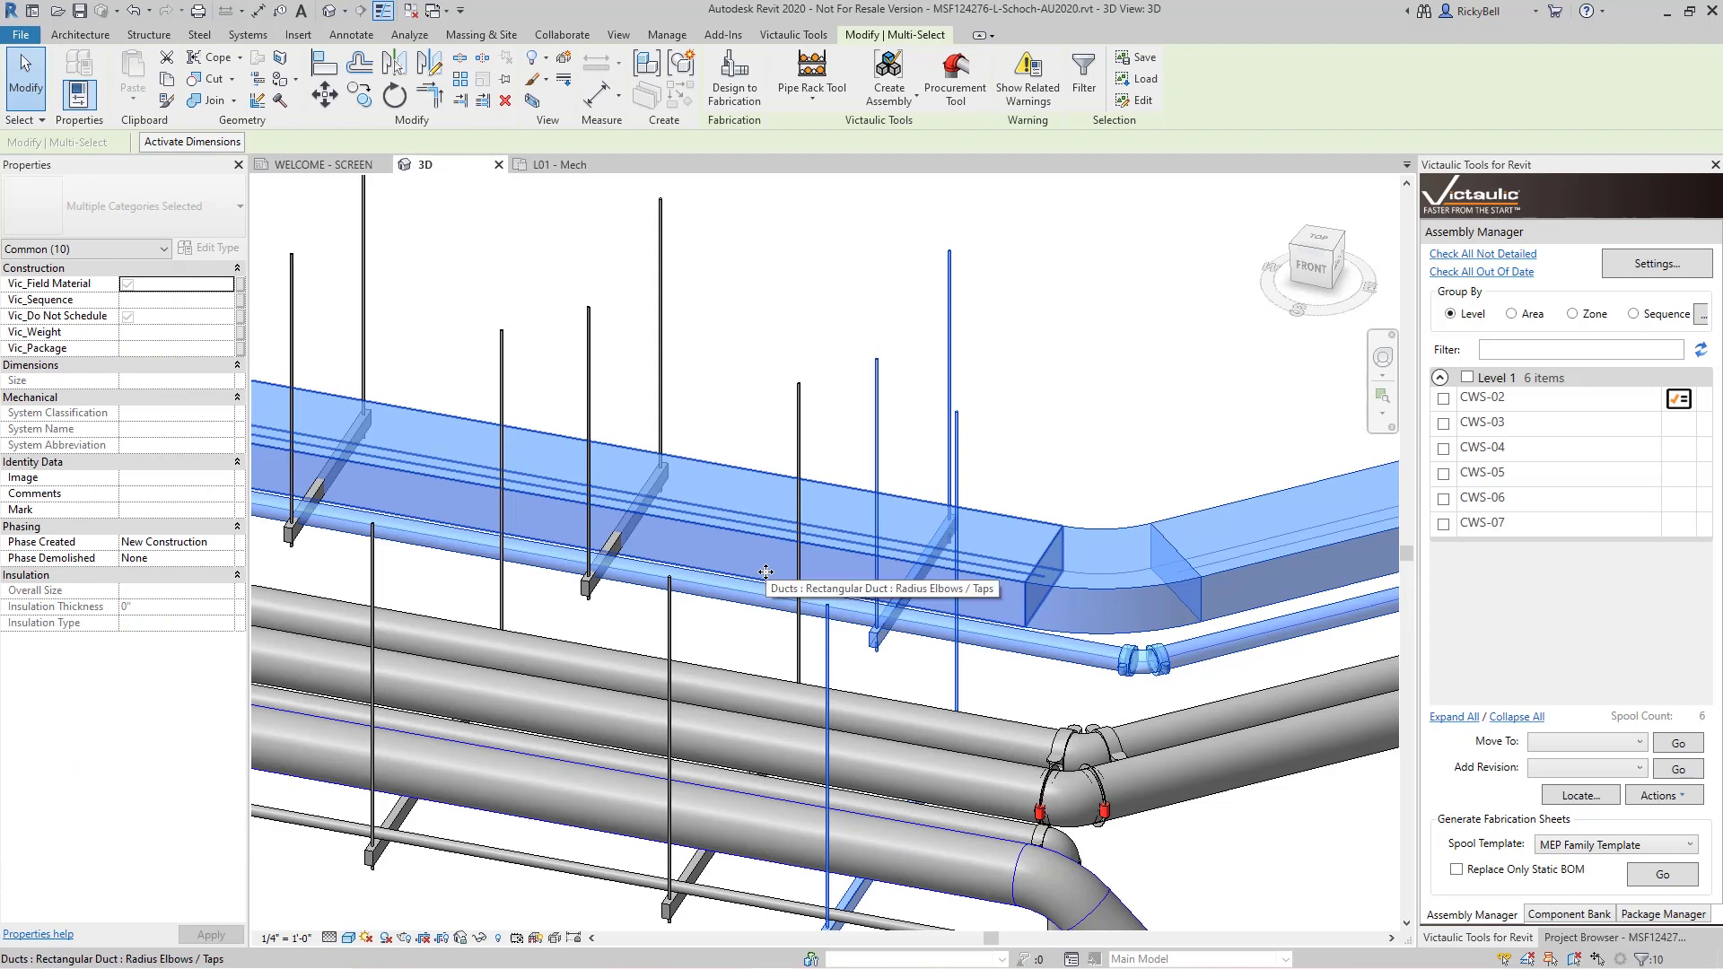
{"action": "left_click", "coordinate": [825, 74]}
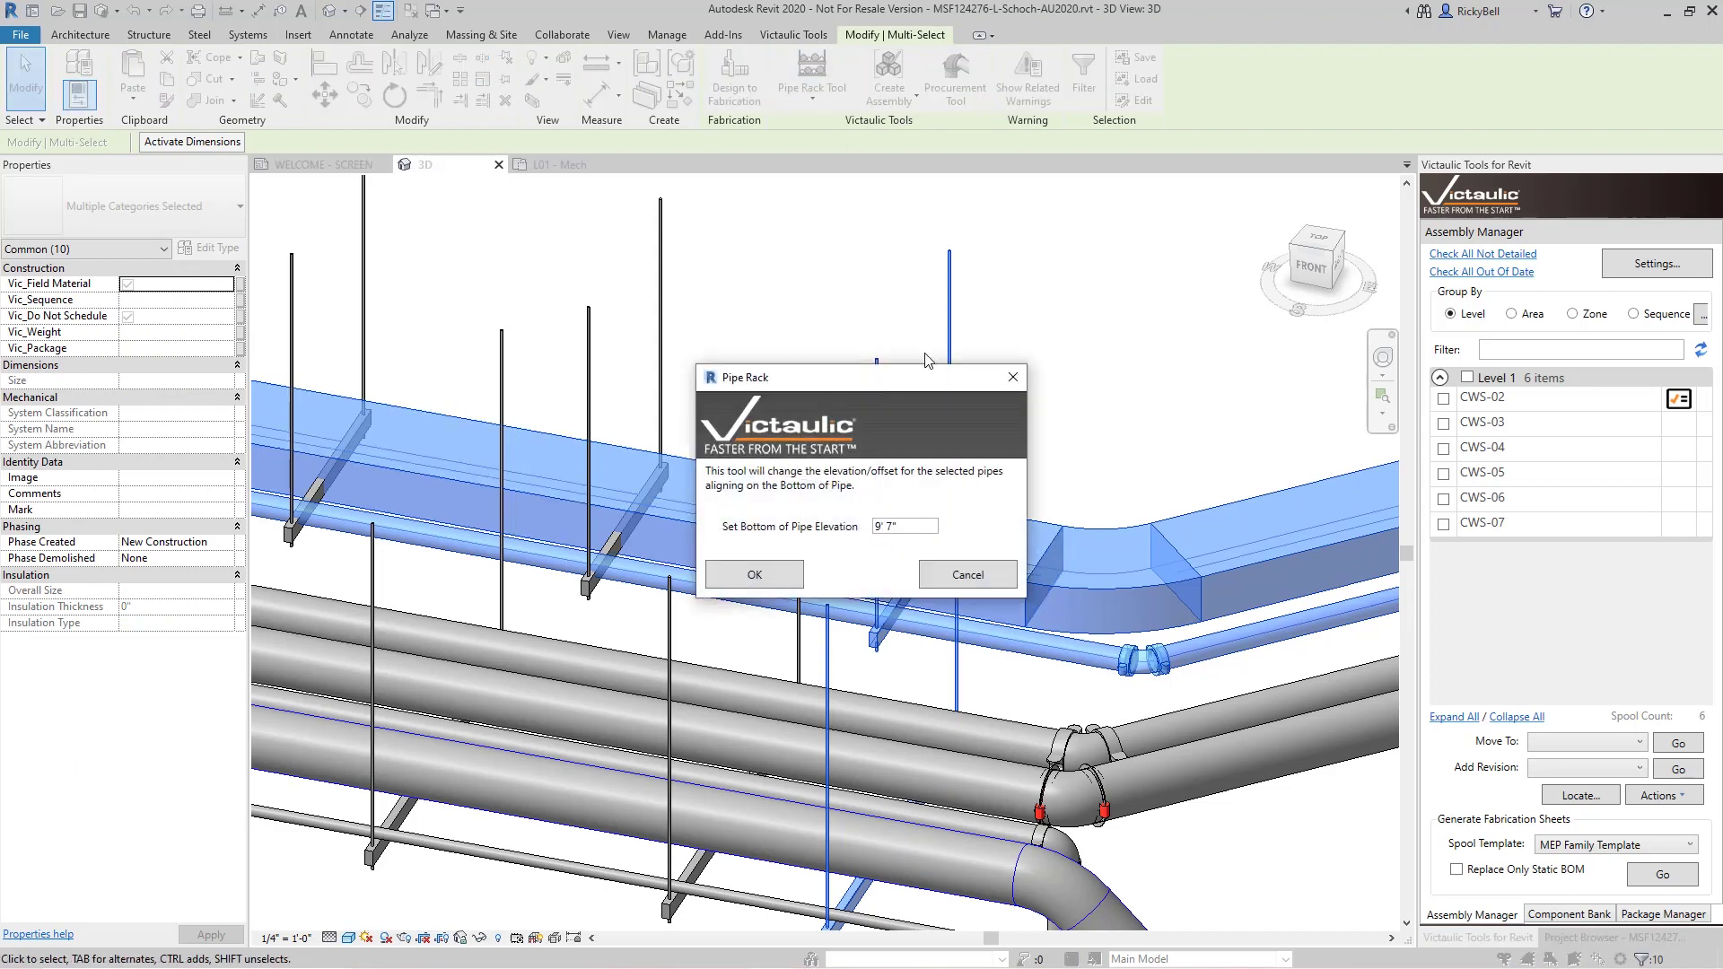
{"action": "left_click_drag", "start_coordinate": [913, 389], "coordinate": [645, 253]}
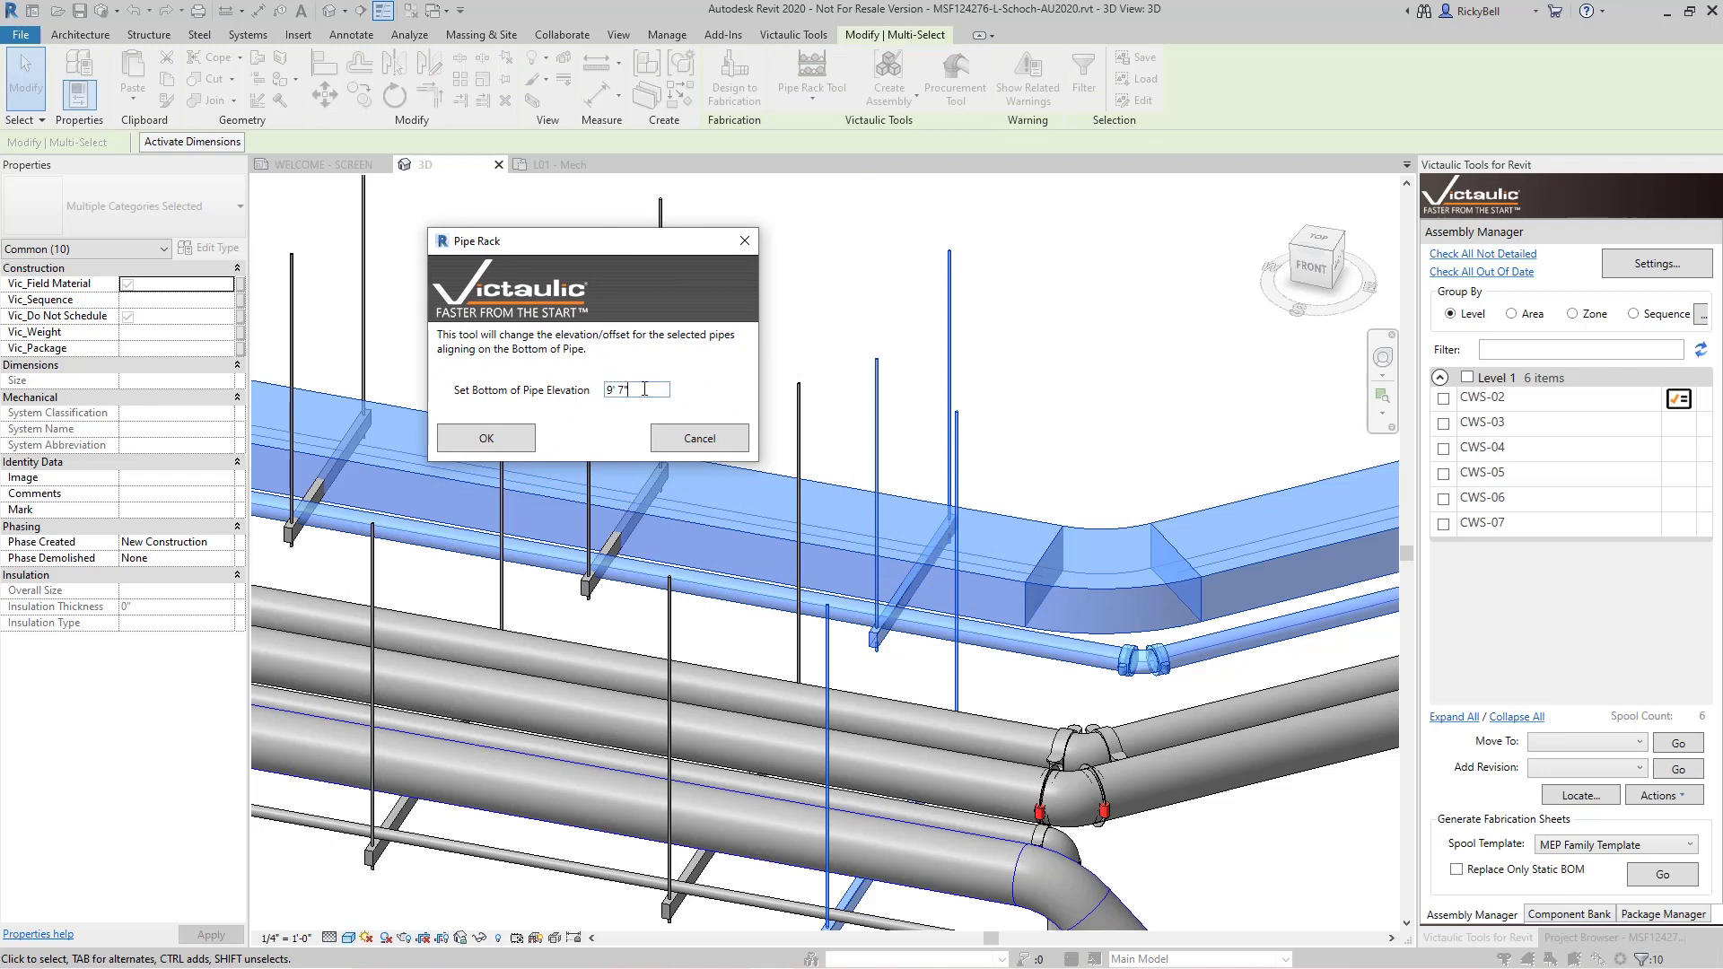
{"action": "left_click_drag", "start_coordinate": [650, 389], "coordinate": [528, 378]}
{"action": "type", "text": "10"}
{"action": "left_click", "coordinate": [492, 440]}
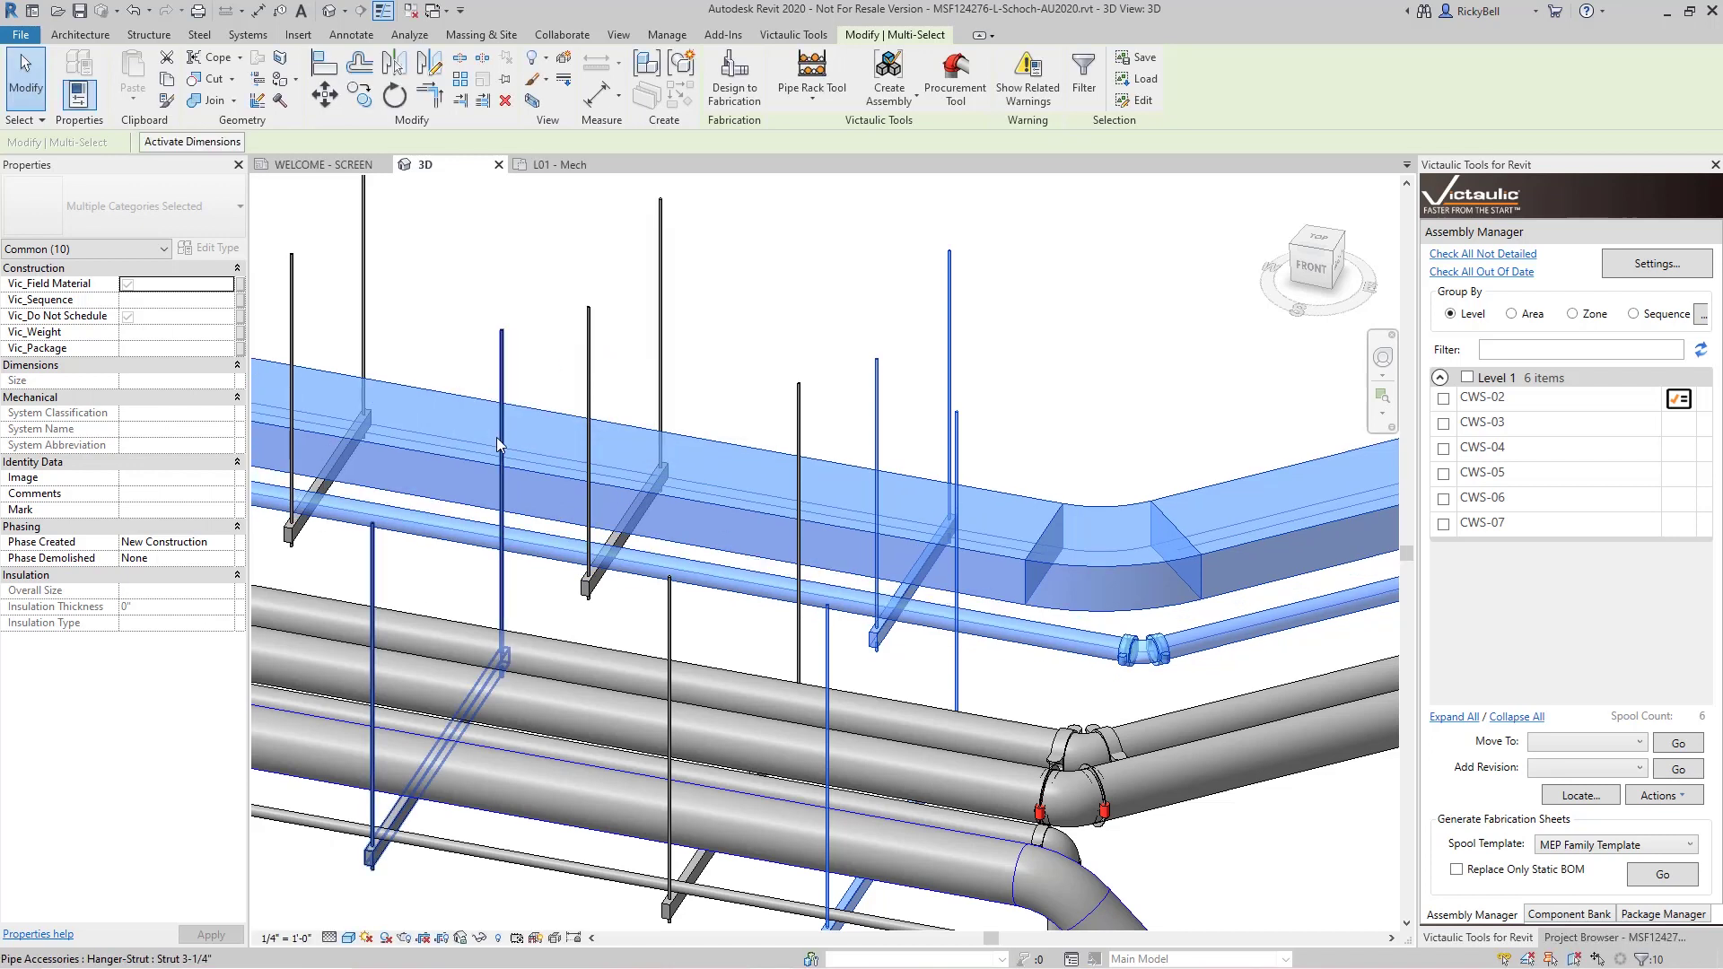
{"action": "left_click", "coordinate": [783, 345]}
- Verify the 22"x10" duct's 10' 0" Bottom Elevation, then orbit and zoom out to the overview
{"action": "left_click", "coordinate": [783, 426]}
{"action": "scroll", "coordinate": [783, 426], "scroll_direction": "up", "scroll_amount": 3}
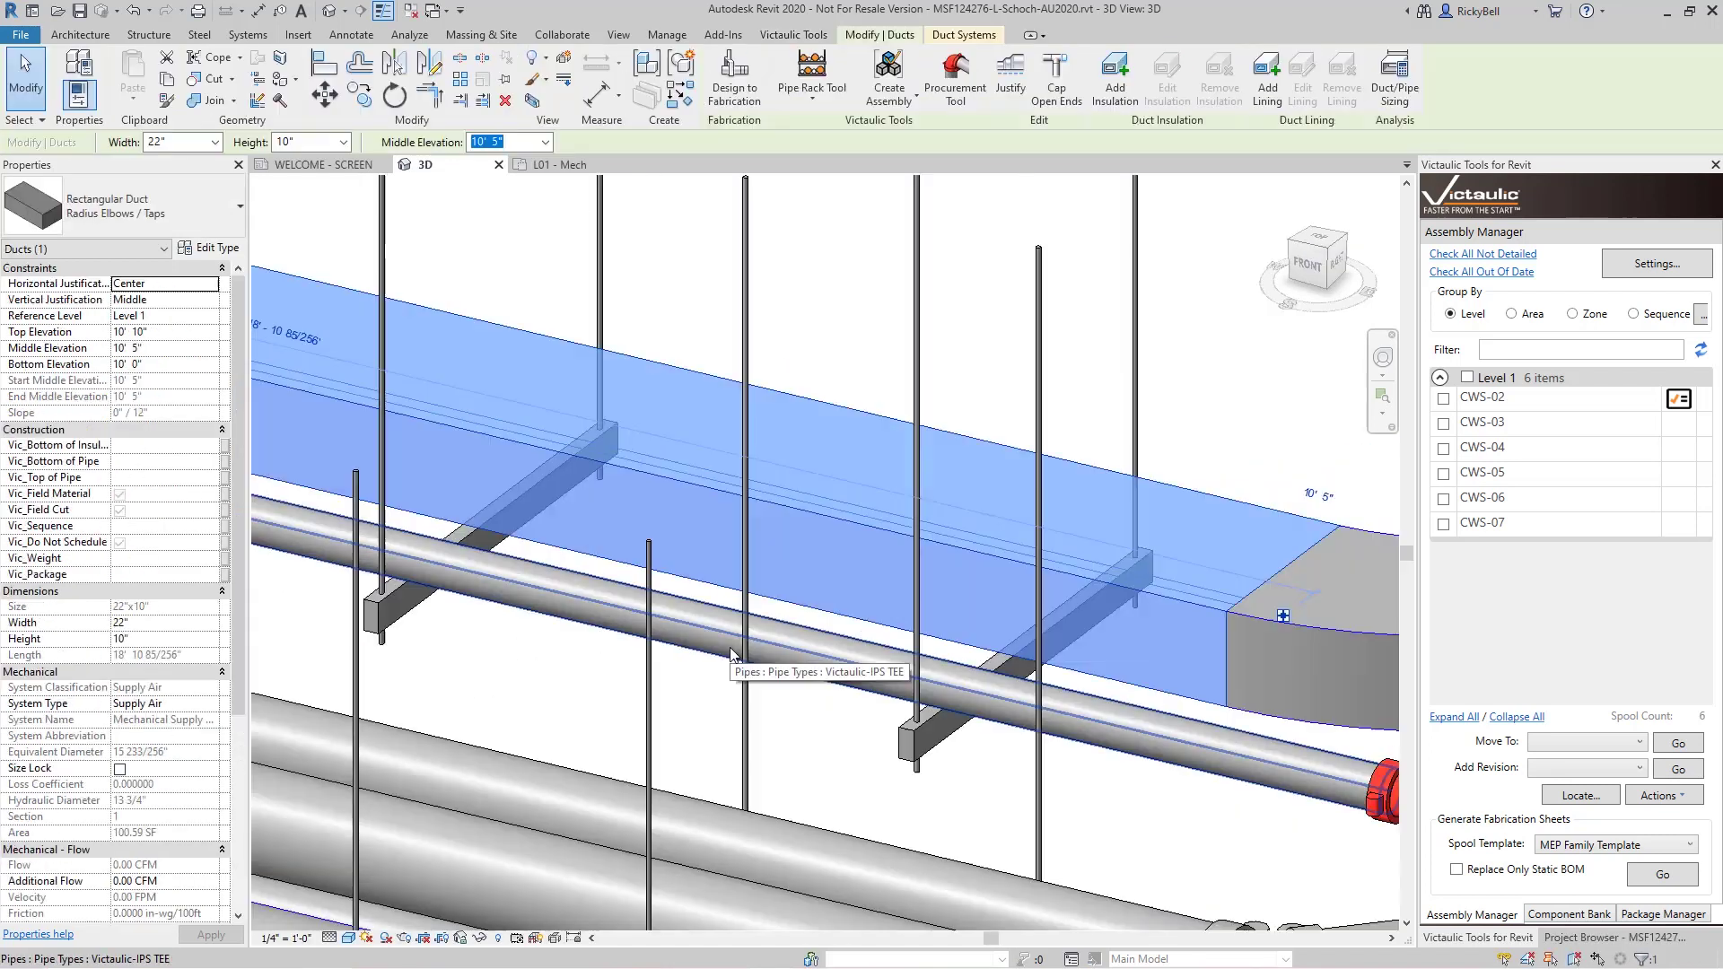
{"action": "middle_click_drag", "start_coordinate": [745, 663], "coordinate": [681, 682], "text": "shift"}
{"action": "scroll", "coordinate": [649, 695], "scroll_direction": "down", "scroll_amount": 3}
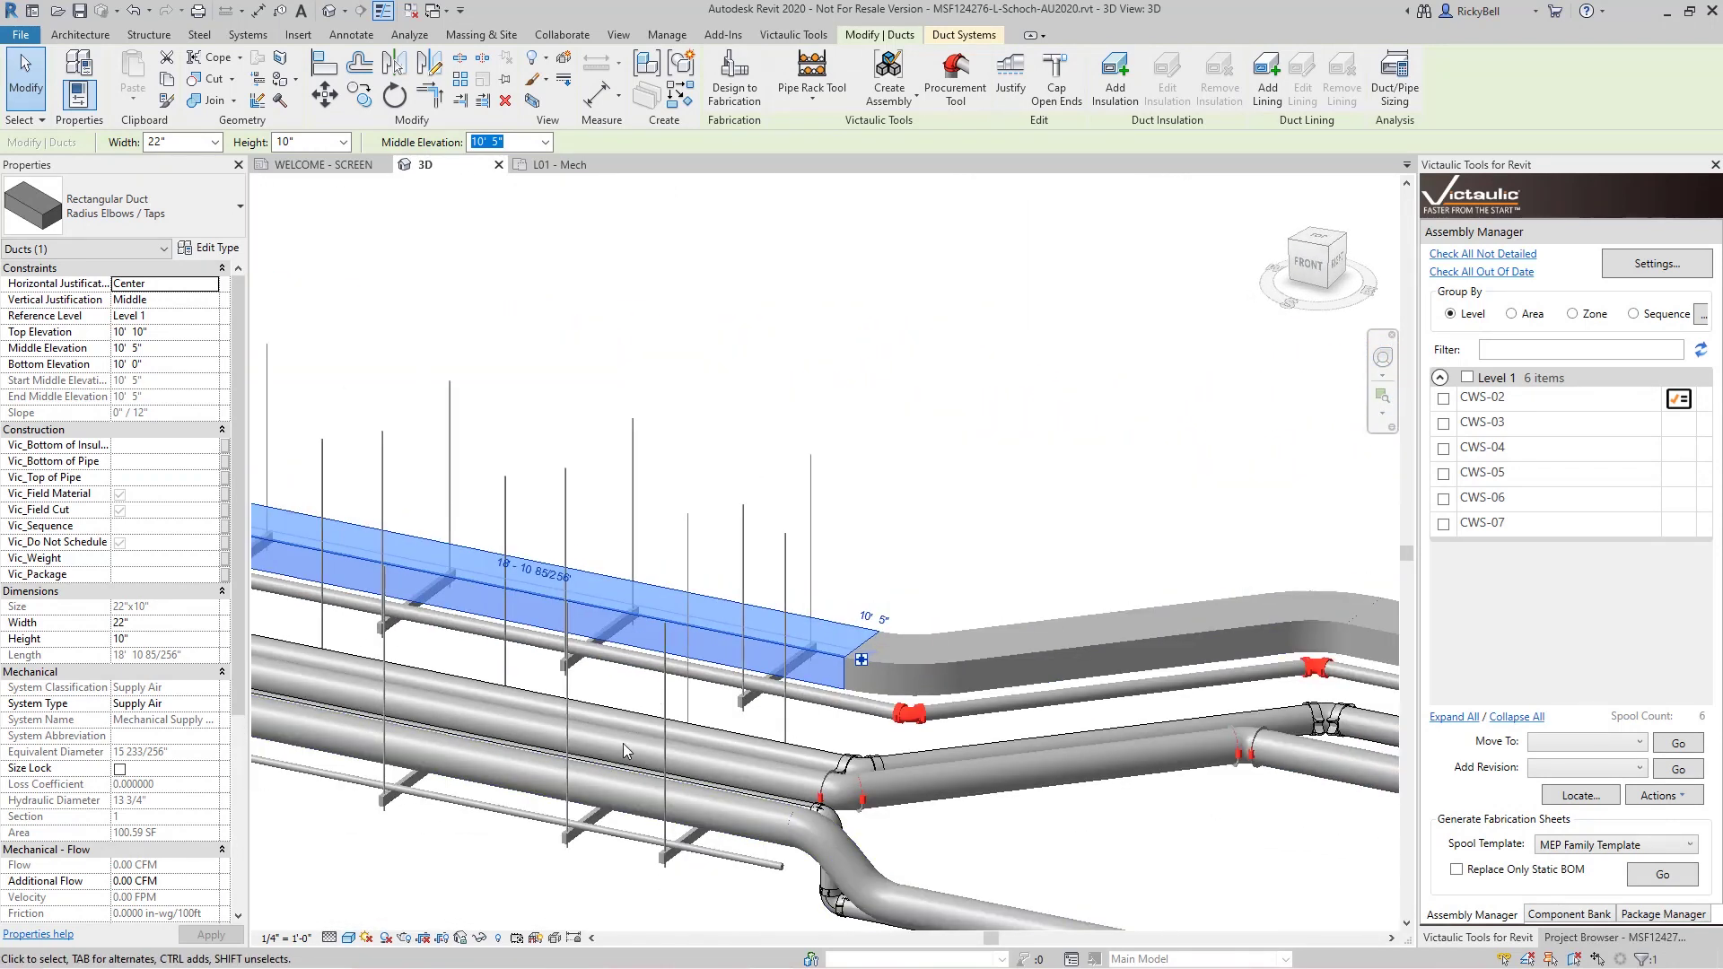
{"action": "left_click", "coordinate": [529, 857]}
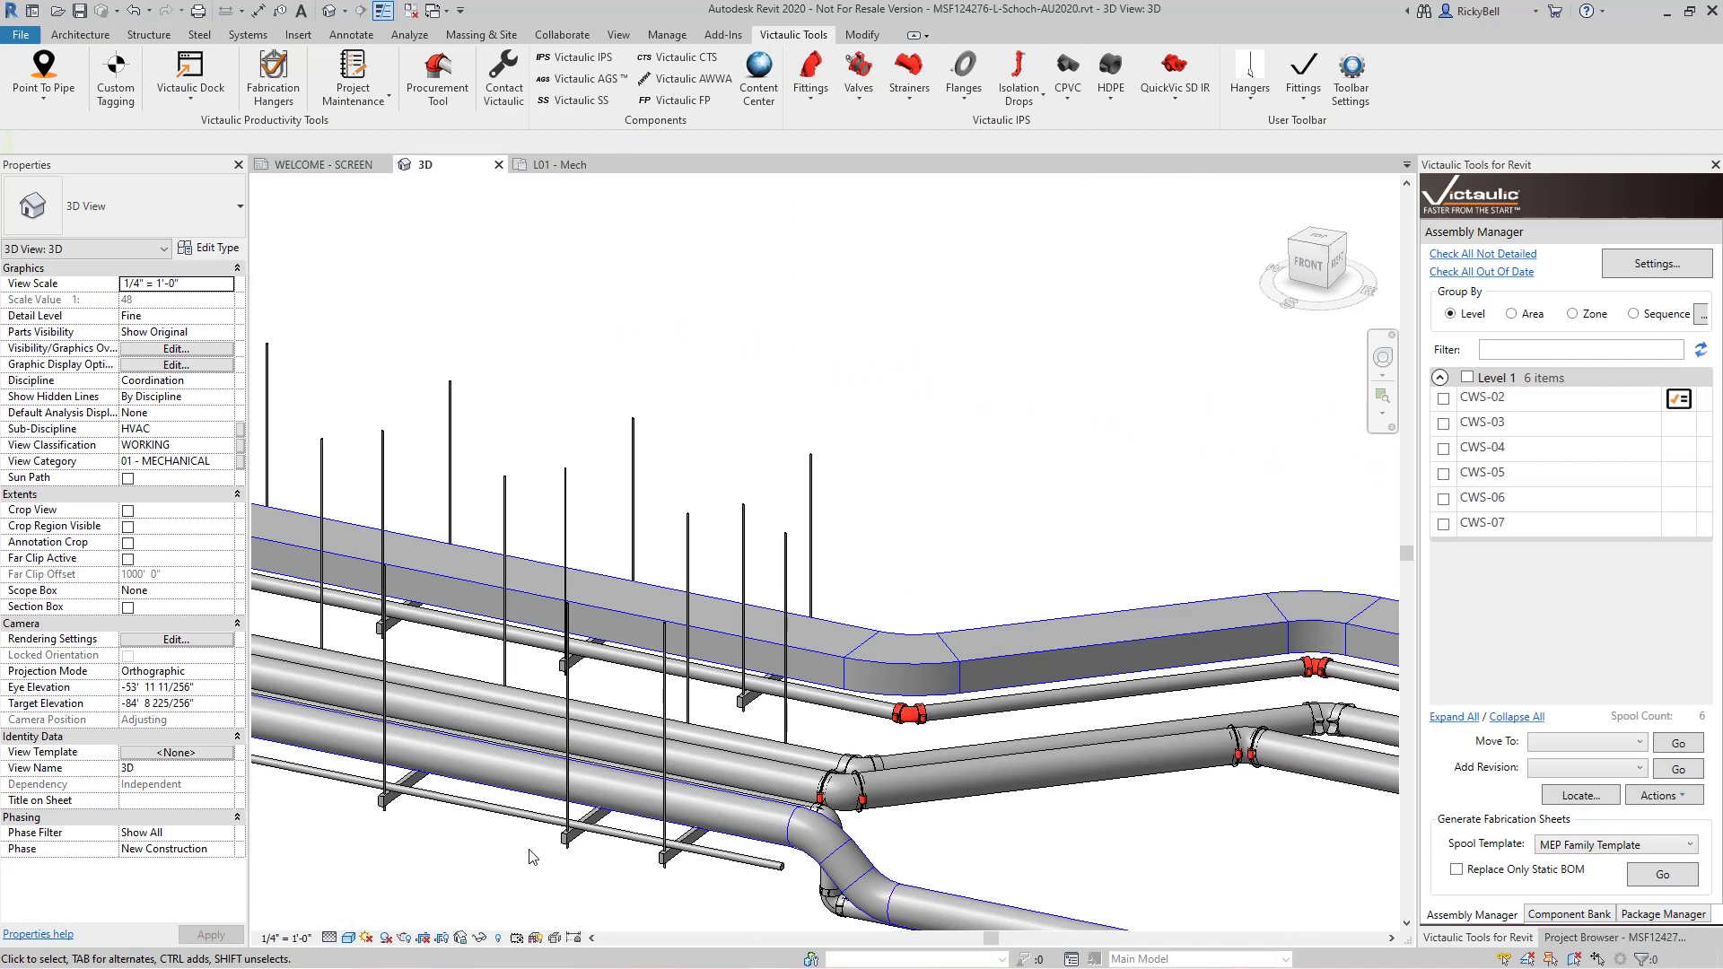